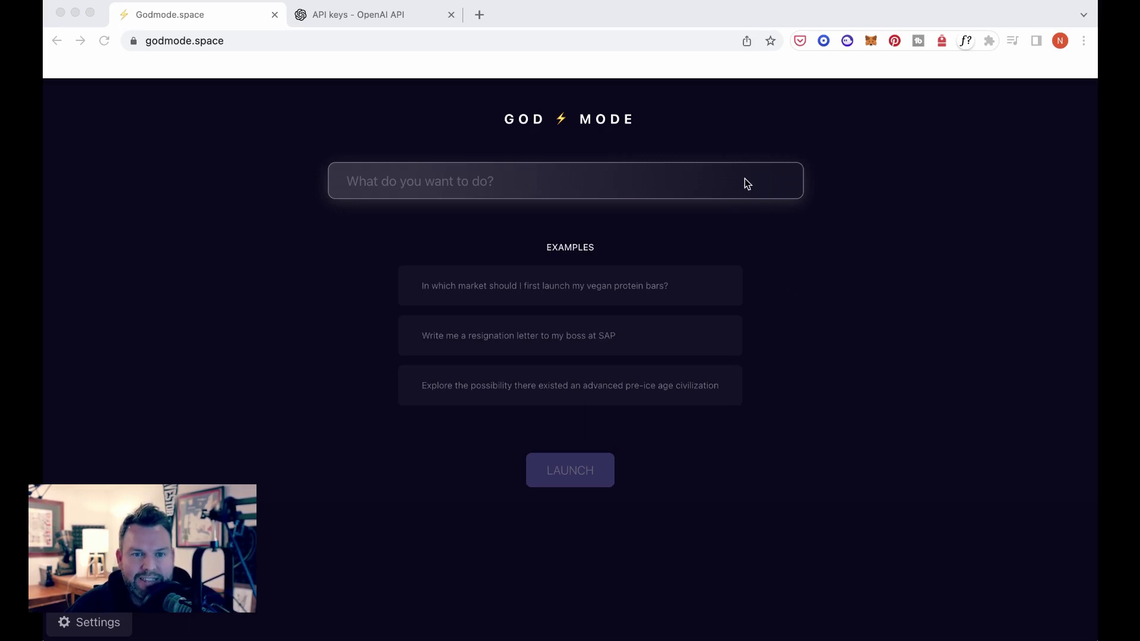
Enter and launch the goal 'Grow a YouTube following by 10,000 viewers making content about AI'
{"action": "left_click", "coordinate": [634, 178]}
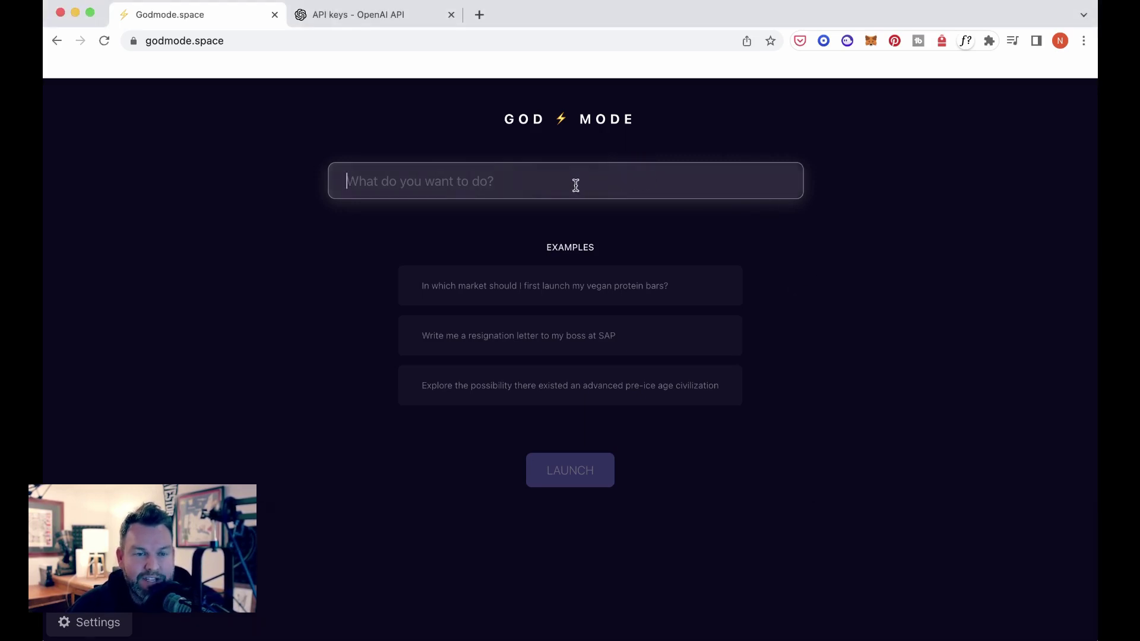
{"action": "key", "text": "Return"}
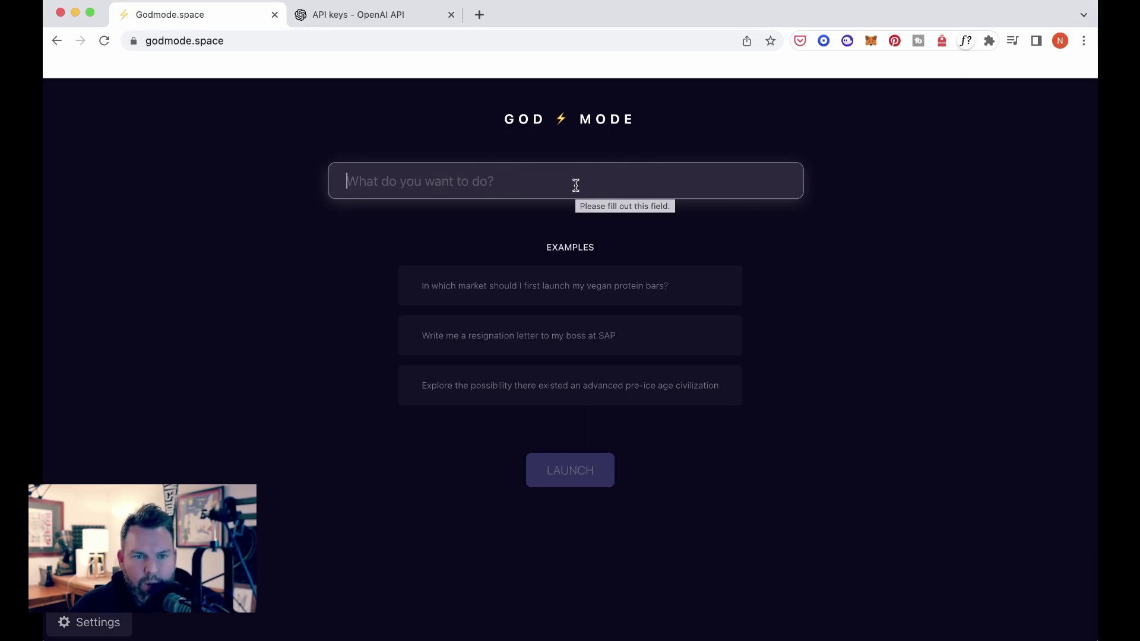
{"action": "type", "text": "Grow "}
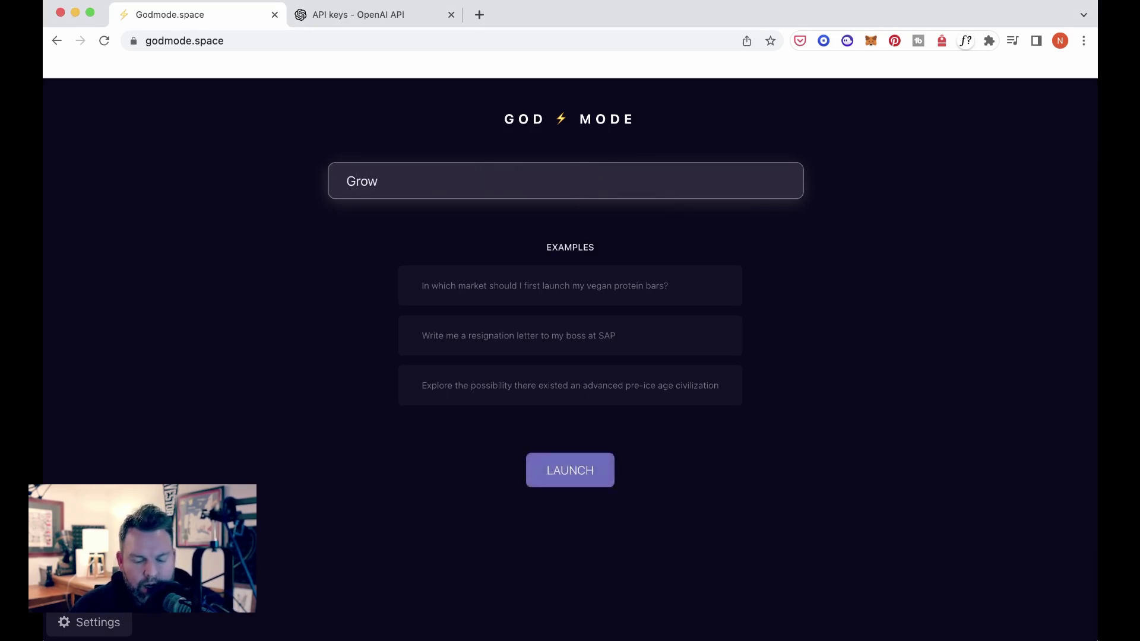
{"action": "type", "text": "a YouTube fol"}
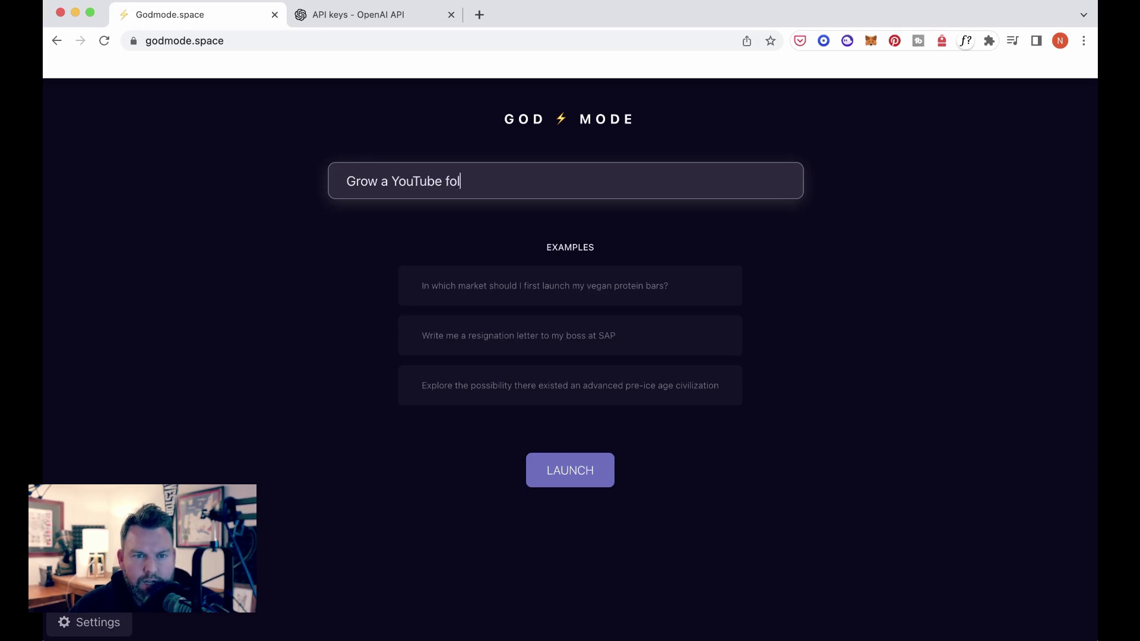
{"action": "type", "text": "lowing by 1"}
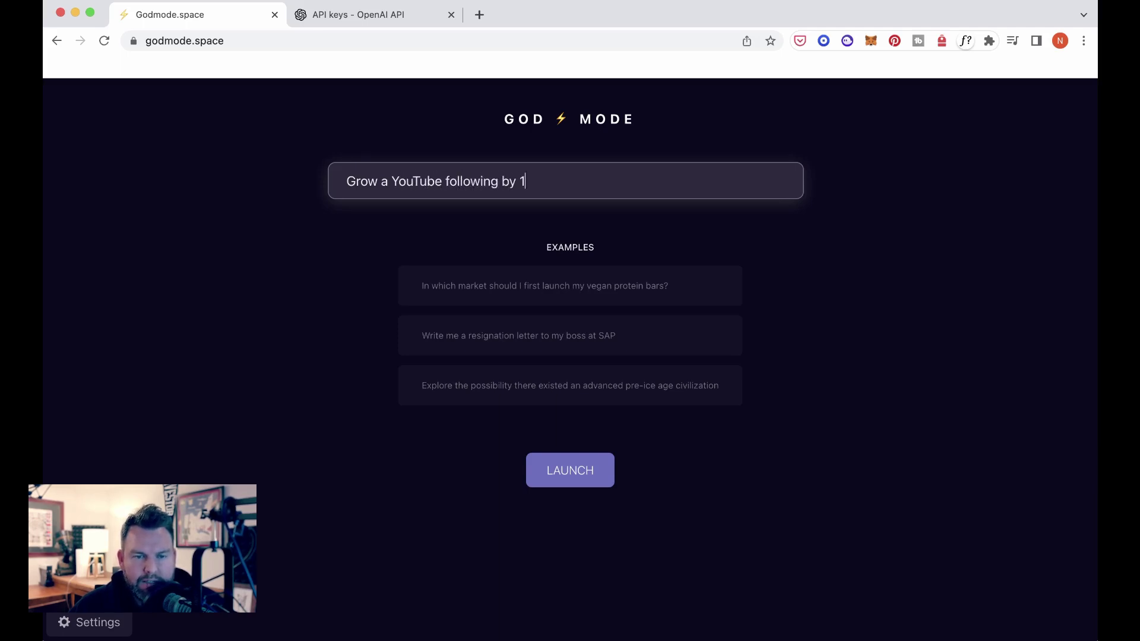
{"action": "type", "text": "0,000 viewers making conte"}
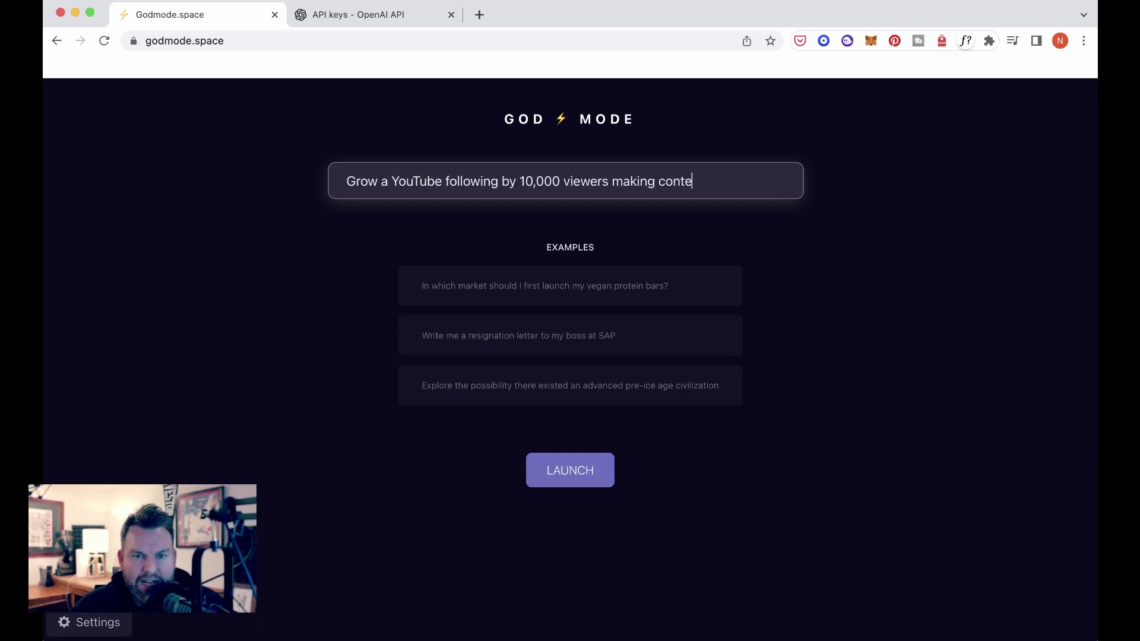
{"action": "type", "text": "nt about AI"}
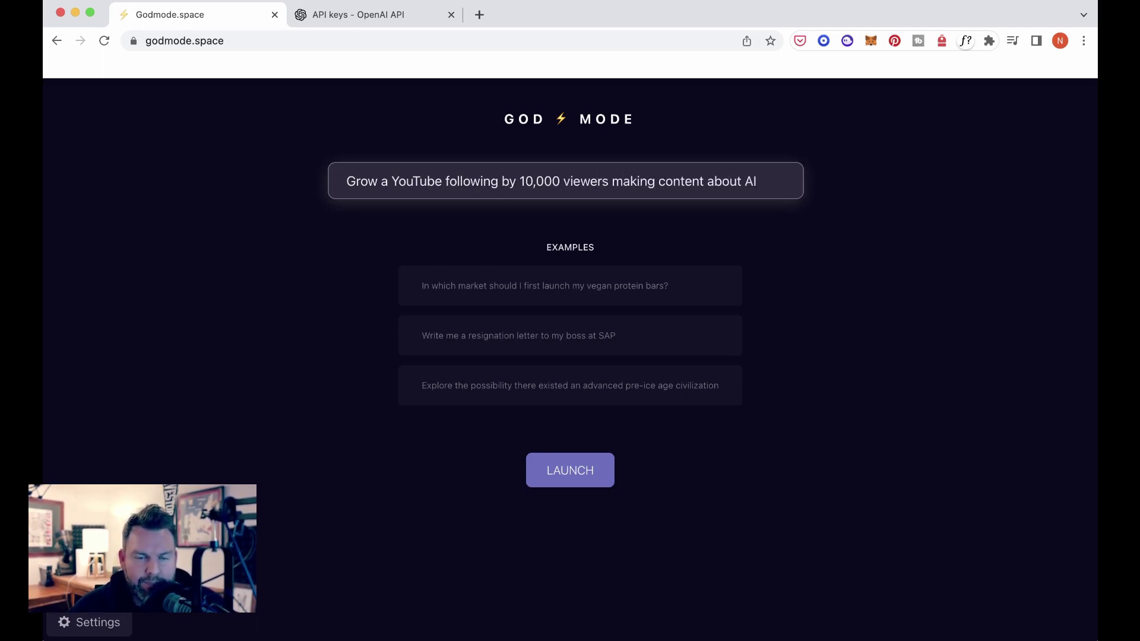
{"action": "left_click", "coordinate": [561, 472]}
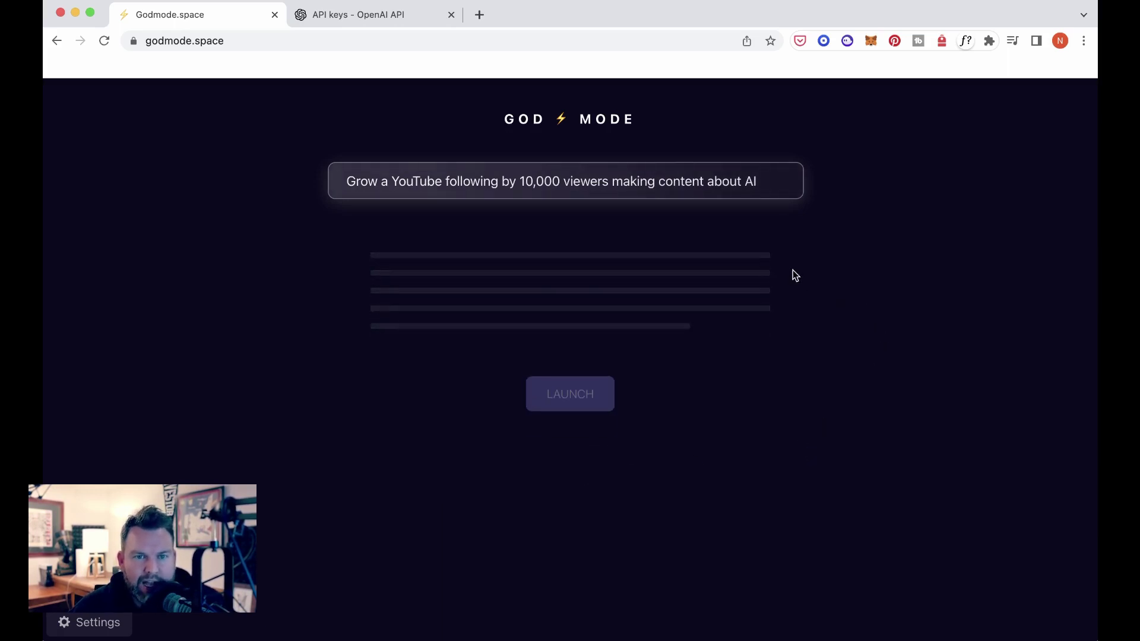
{"action": "left_click", "coordinate": [401, 19]}
Add the AI-topics research, content schedule and channel promotion tasks, then launch the agent
{"action": "left_click", "coordinate": [184, 15]}
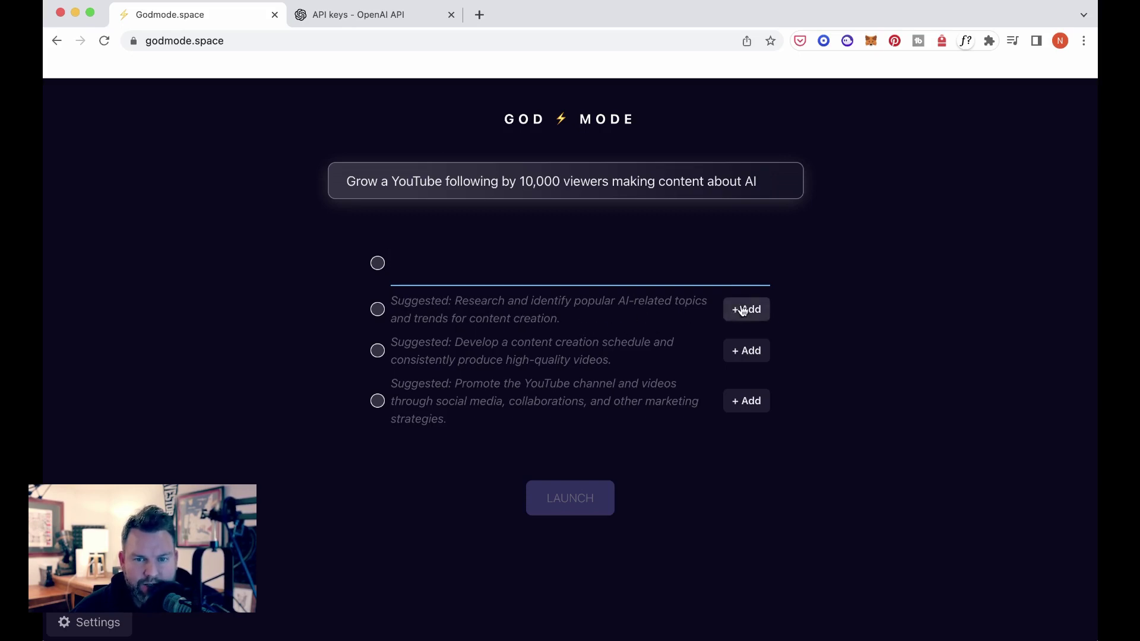
{"action": "left_click", "coordinate": [745, 309]}
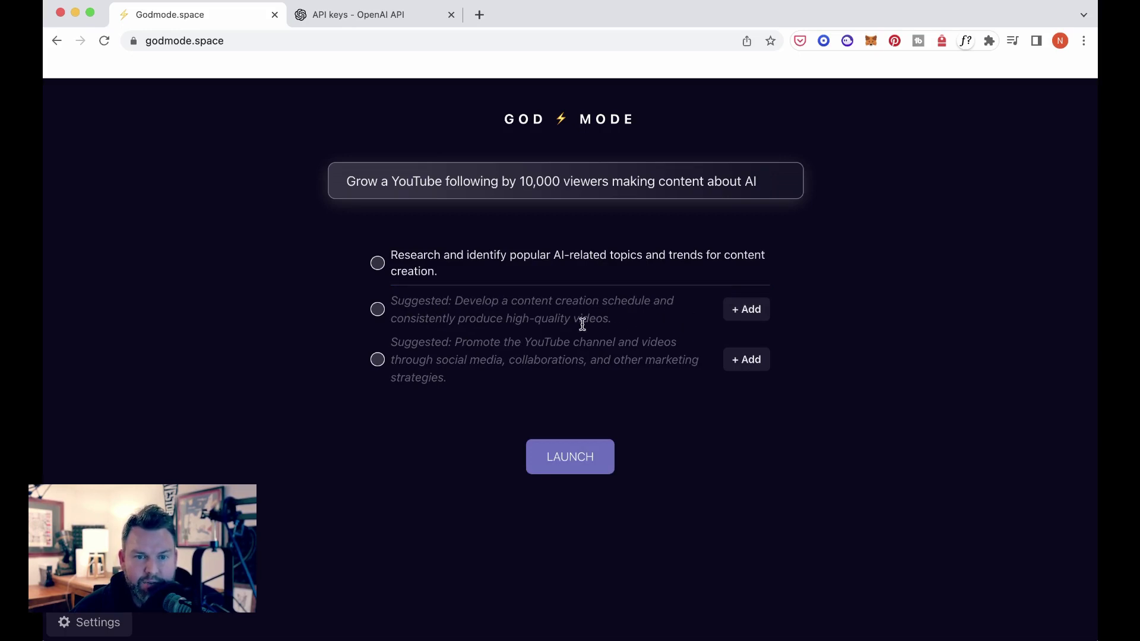
{"action": "left_click", "coordinate": [743, 313]}
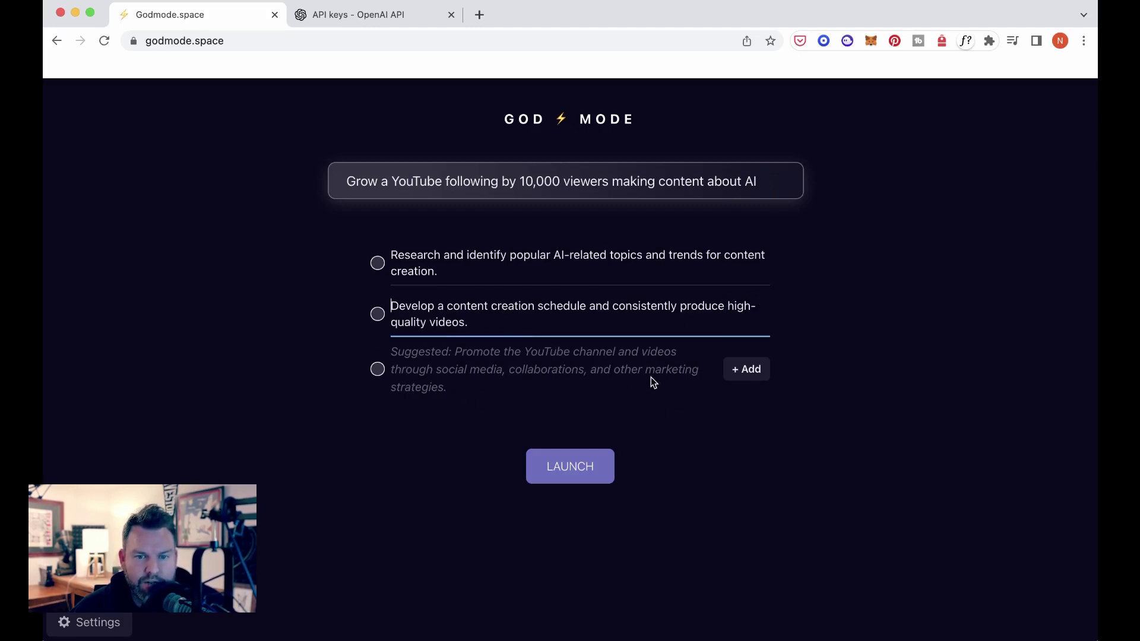
{"action": "left_click", "coordinate": [747, 371]}
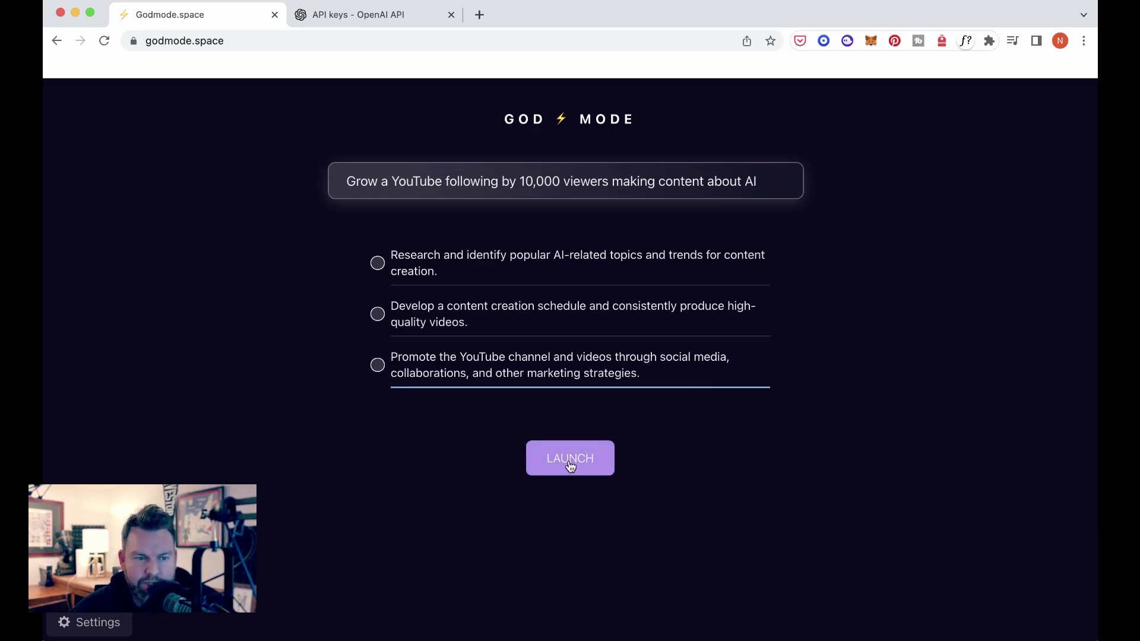
{"action": "left_click", "coordinate": [570, 466]}
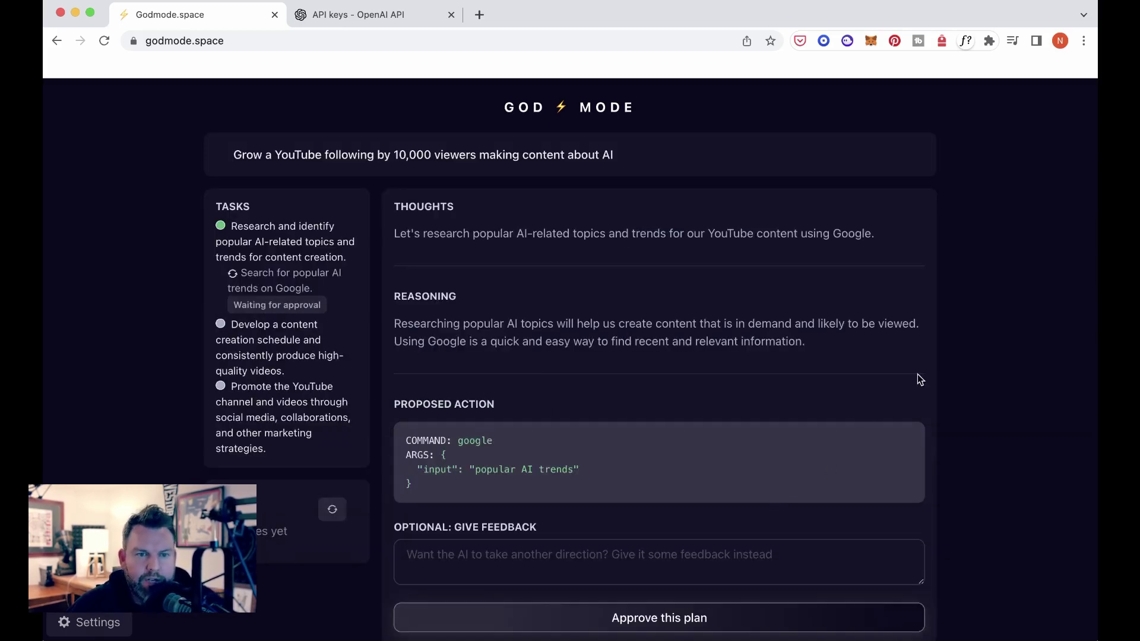
Send feedback: 'Can we search YouTube as well to see which AI-related content is popular?'
{"action": "scroll", "coordinate": [987, 406], "scroll_direction": "down", "scroll_amount": 2}
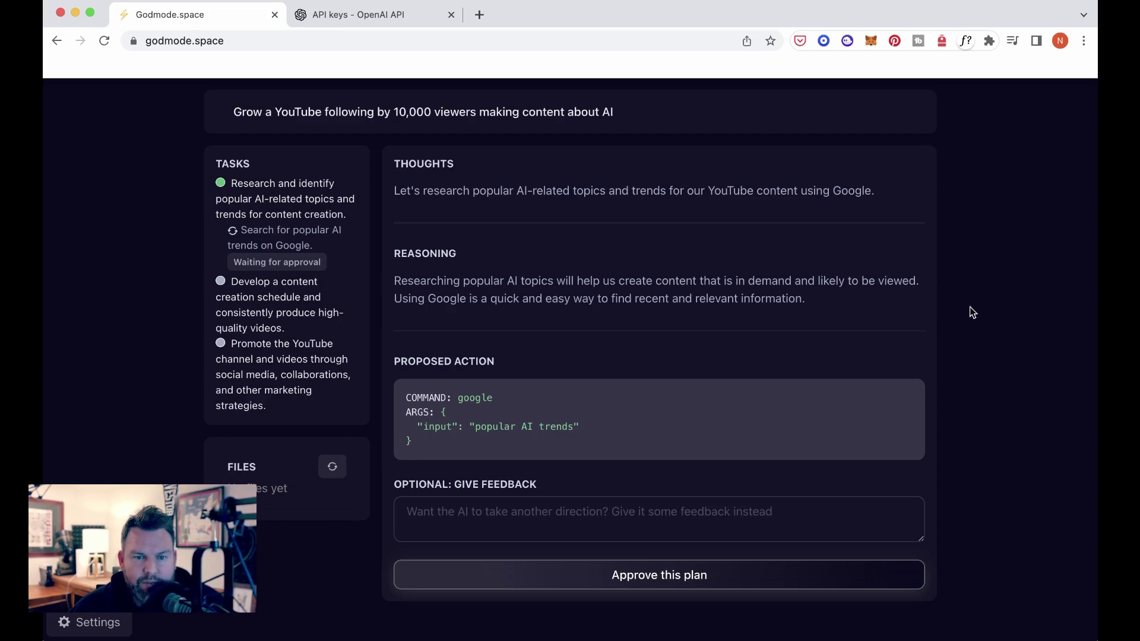
{"action": "left_click", "coordinate": [799, 513]}
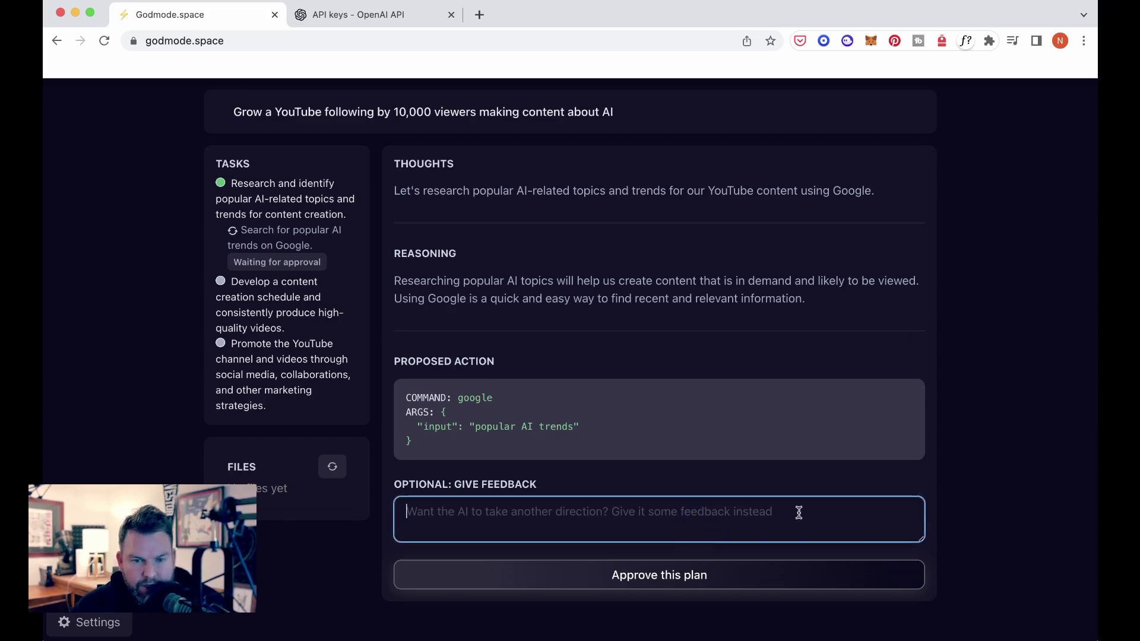
{"action": "type", "text": "Can we s"}
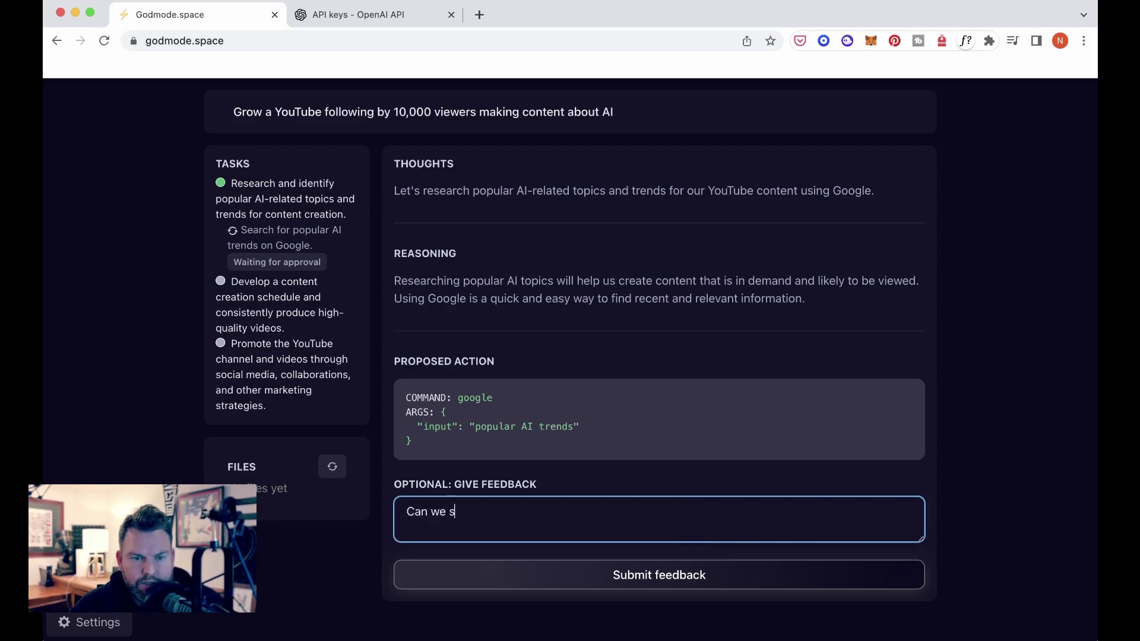
{"action": "type", "text": "earch"}
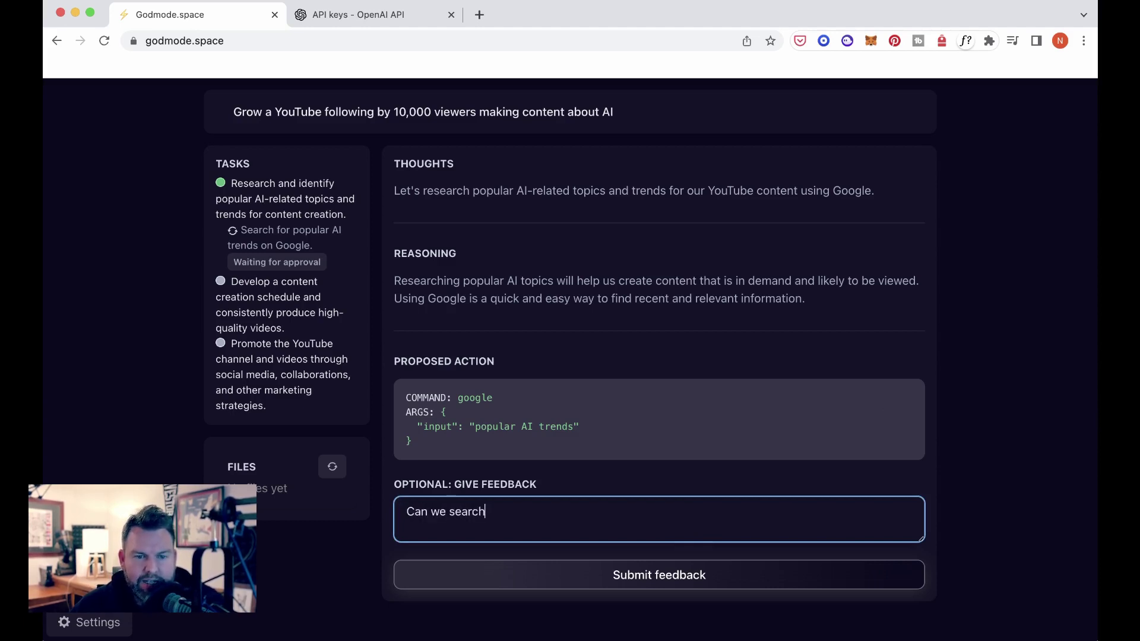
{"action": "type", "text": " YouTub"}
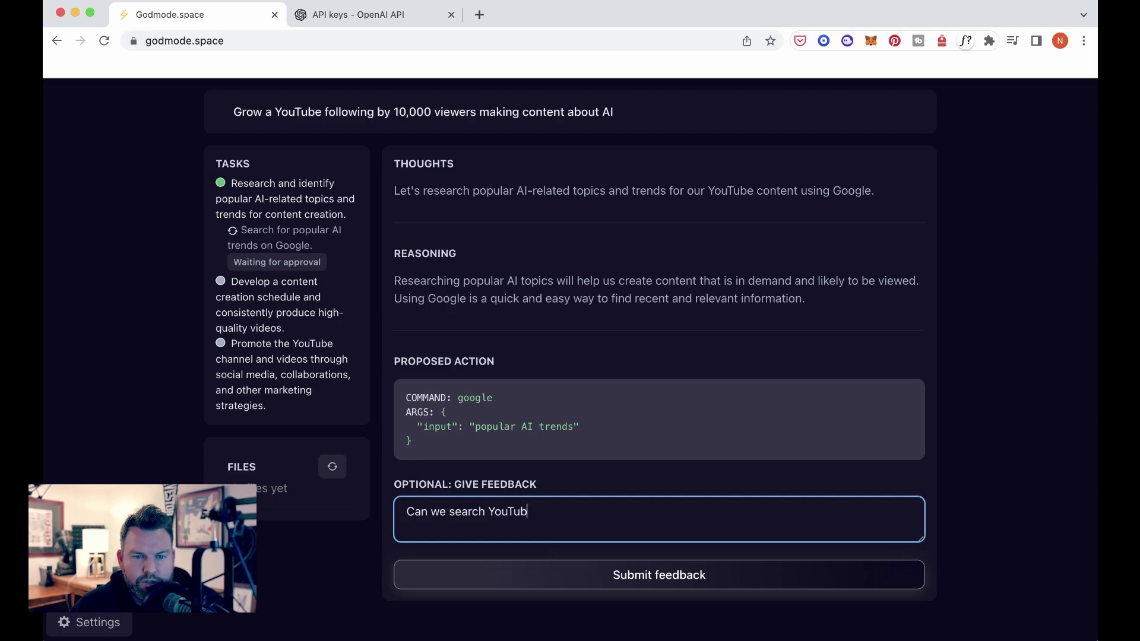
{"action": "type", "text": "e as well to see which AI-re"}
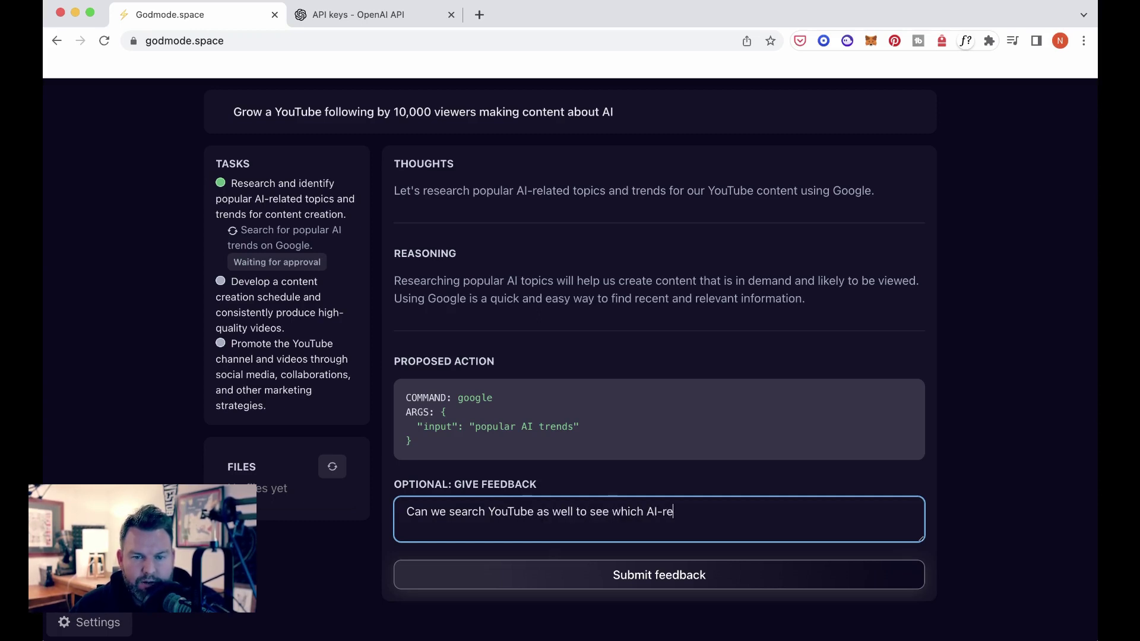
{"action": "type", "text": "lated content is po"}
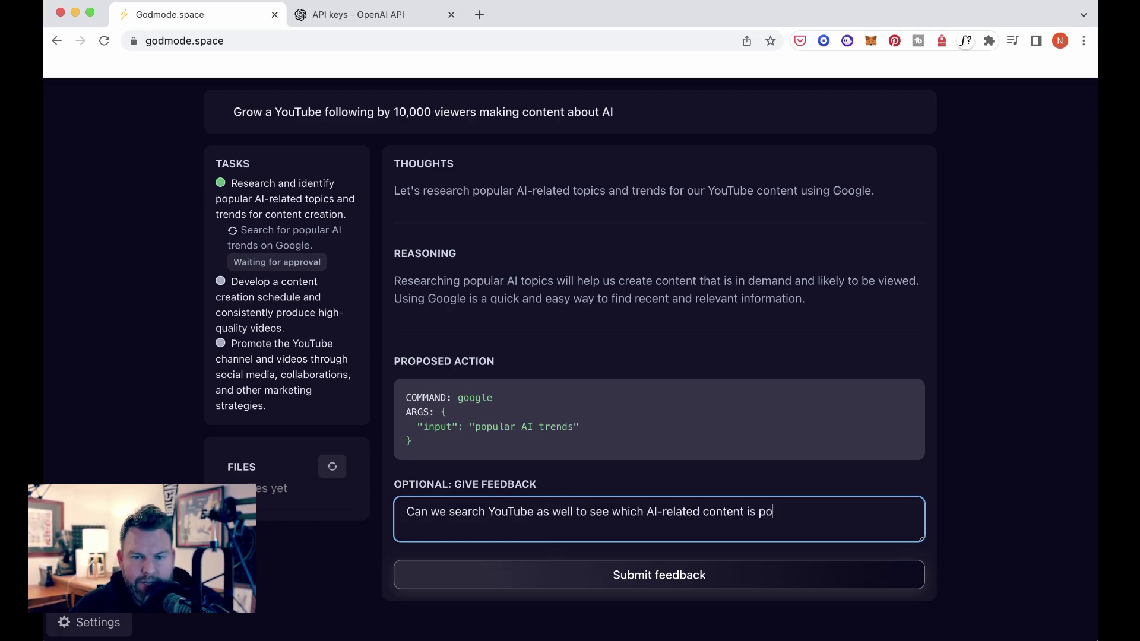
{"action": "type", "text": "pular?"}
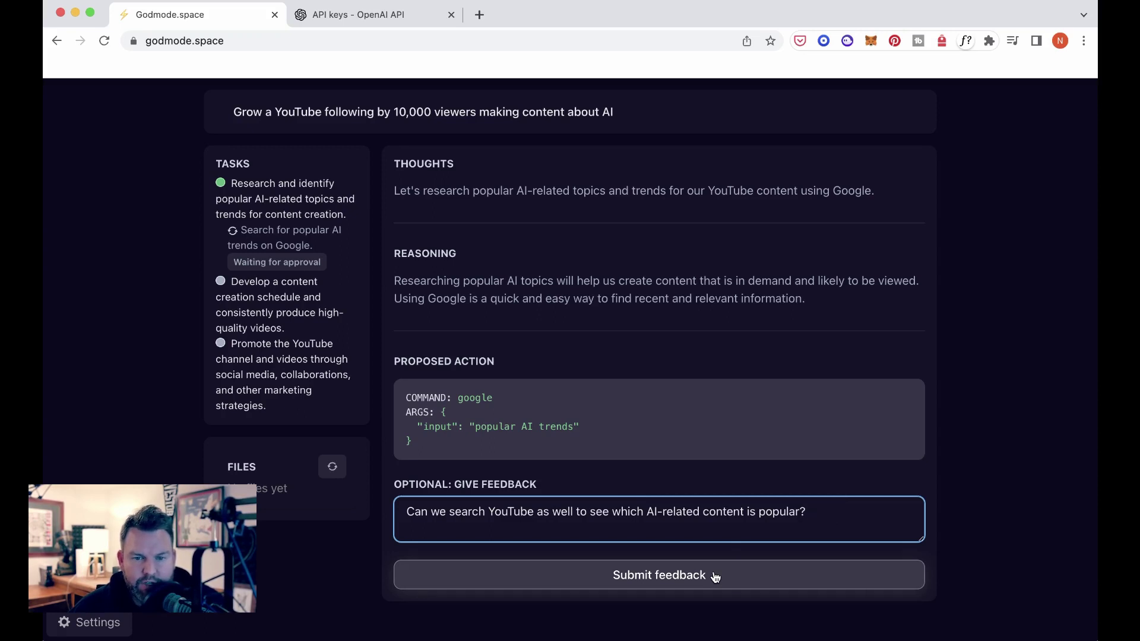
{"action": "left_click", "coordinate": [715, 576]}
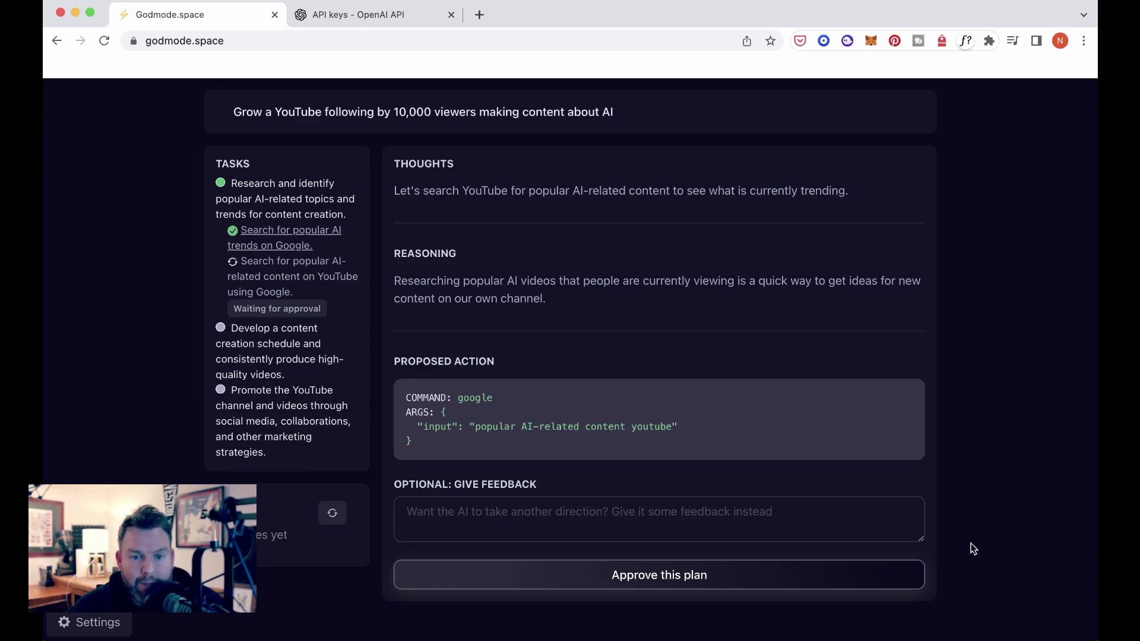
Approve the YouTube search for popular AI-related content and review the feedspot browsing proposal
{"action": "left_click", "coordinate": [780, 572]}
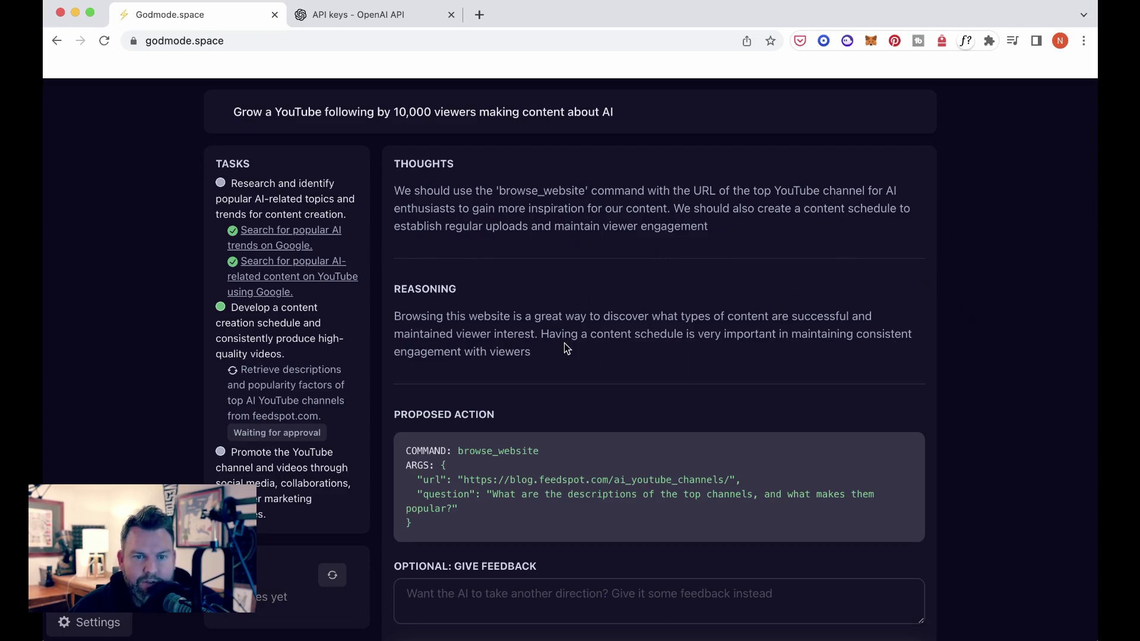
{"action": "scroll", "coordinate": [976, 362], "scroll_direction": "down", "scroll_amount": 5}
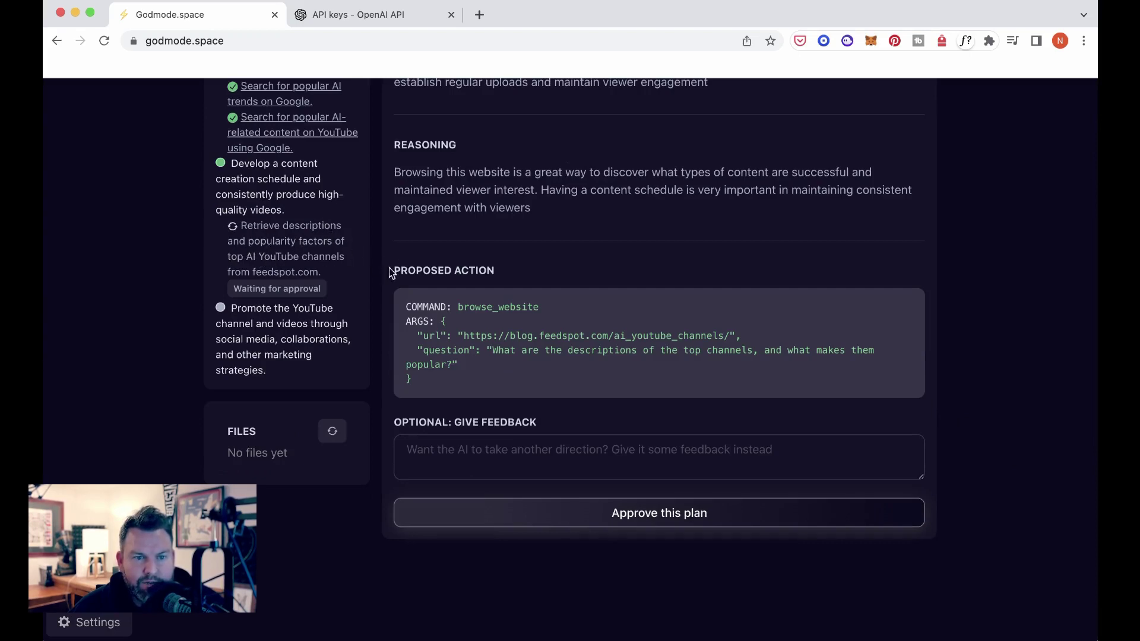
{"action": "scroll", "coordinate": [814, 558], "scroll_direction": "up", "scroll_amount": 1}
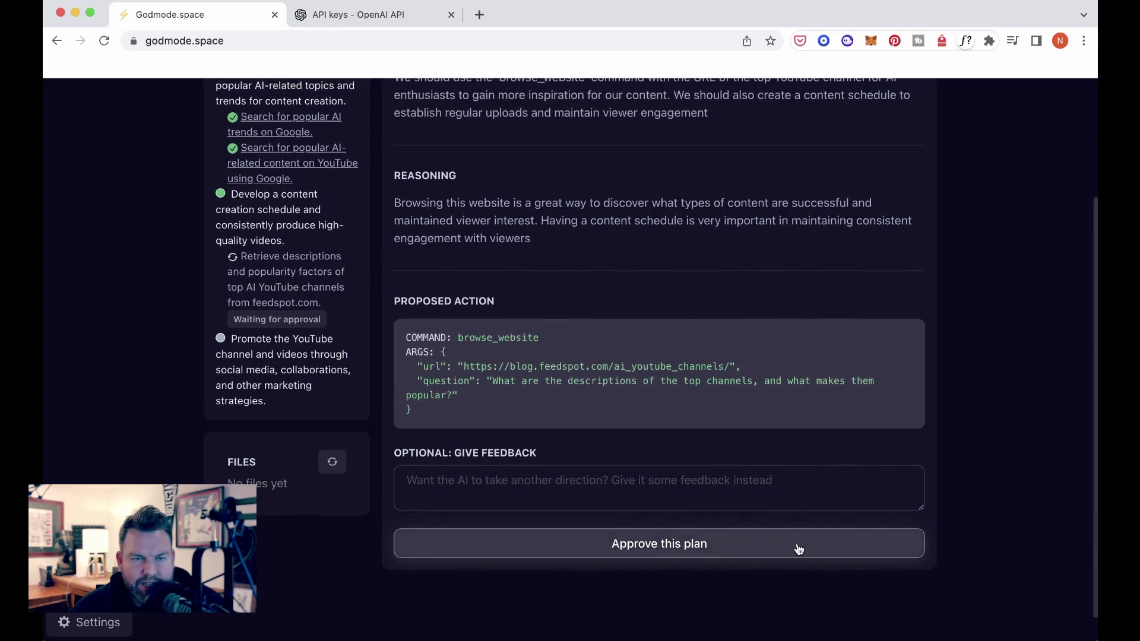
Approve browsing the feedspot AI channels list, then approve writing content_schedule.txt
{"action": "left_click", "coordinate": [673, 545]}
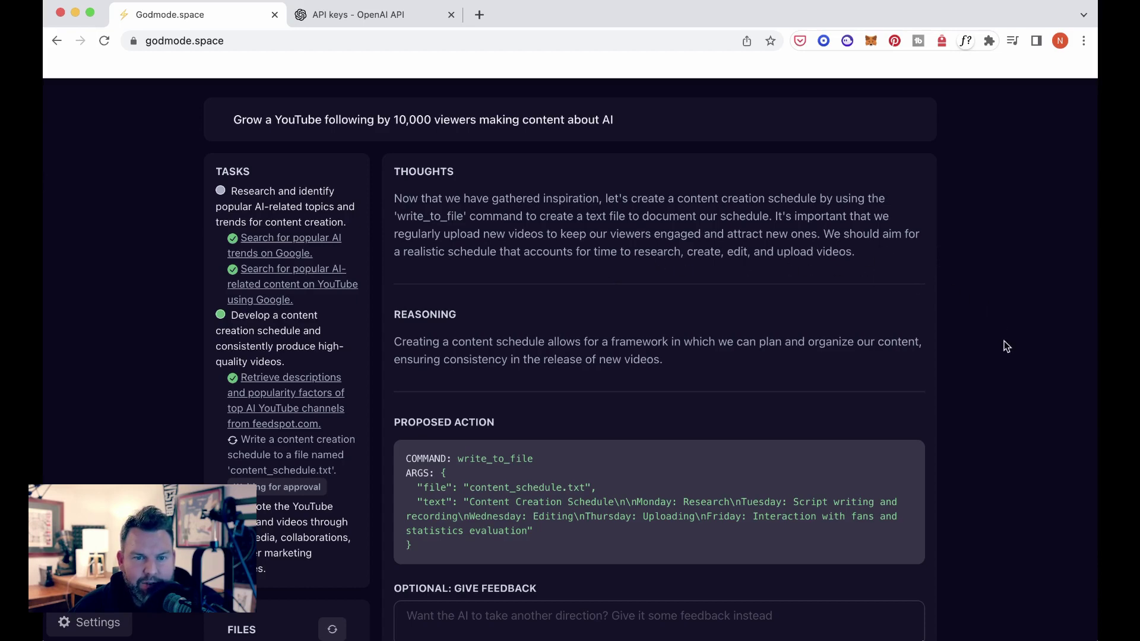
{"action": "scroll", "coordinate": [1029, 410], "scroll_direction": "down", "scroll_amount": 5}
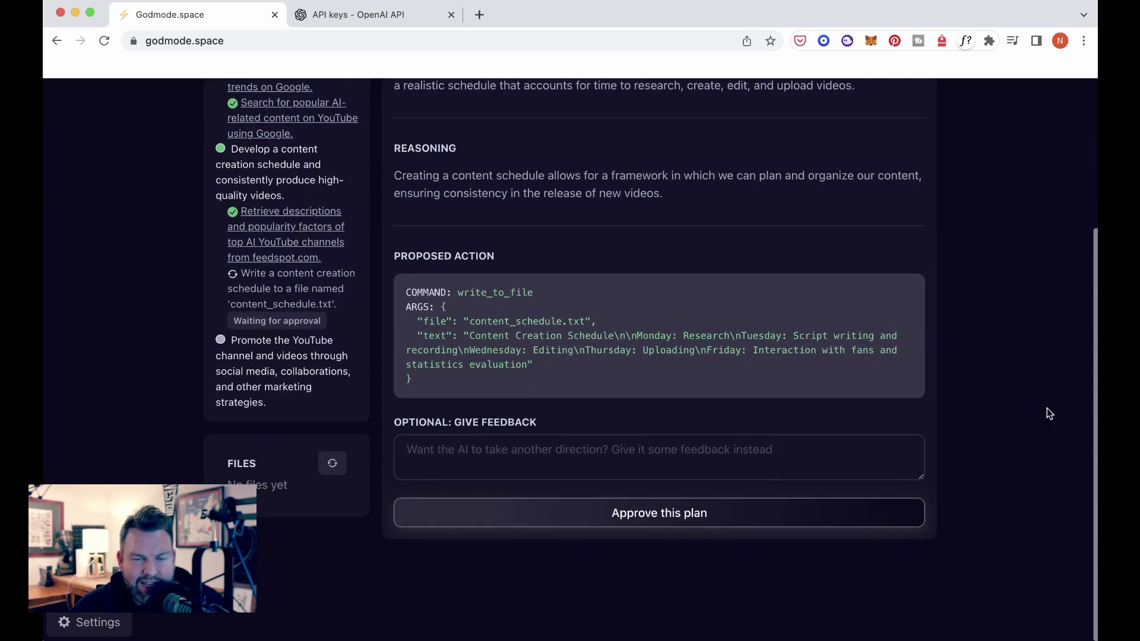
{"action": "scroll", "coordinate": [984, 462], "scroll_direction": "up", "scroll_amount": 5}
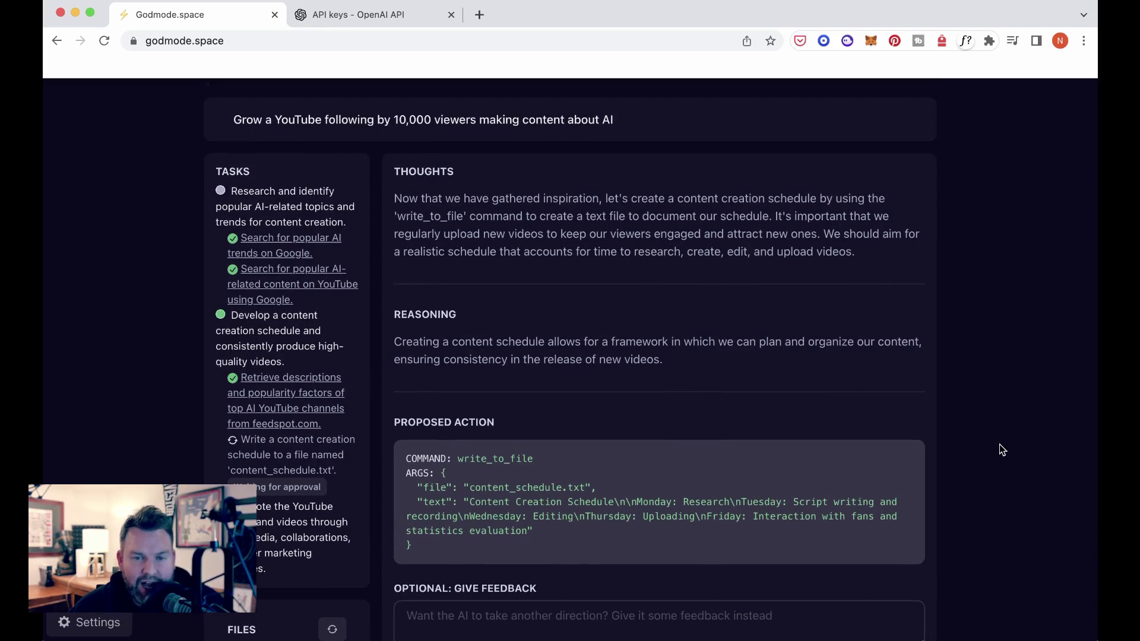
{"action": "scroll", "coordinate": [999, 444], "scroll_direction": "down", "scroll_amount": 5}
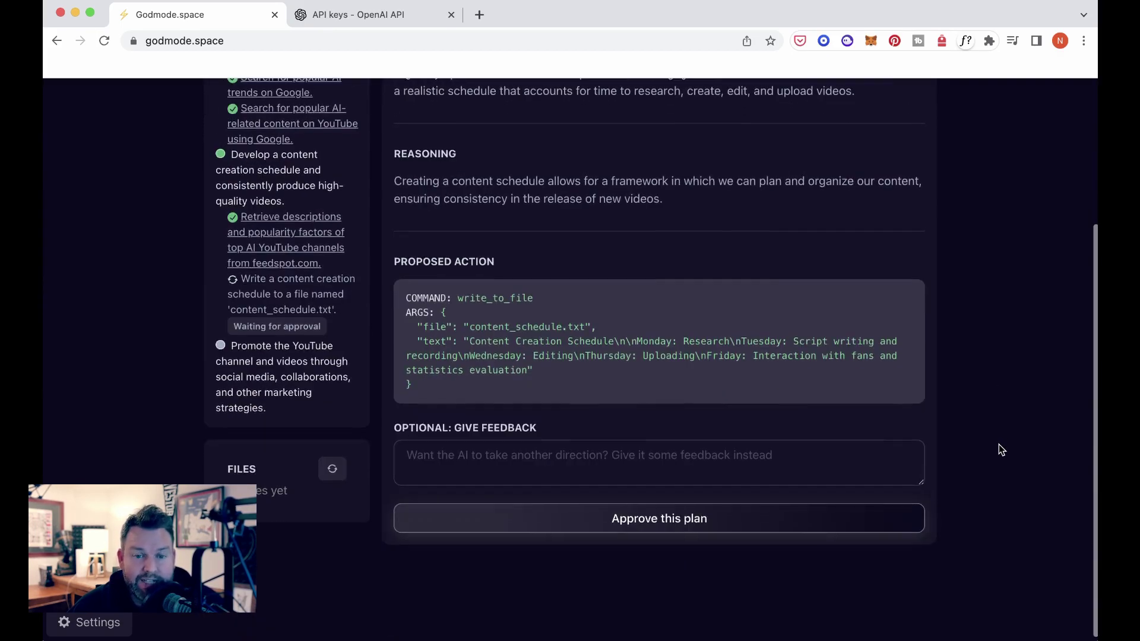
{"action": "left_click", "coordinate": [735, 520]}
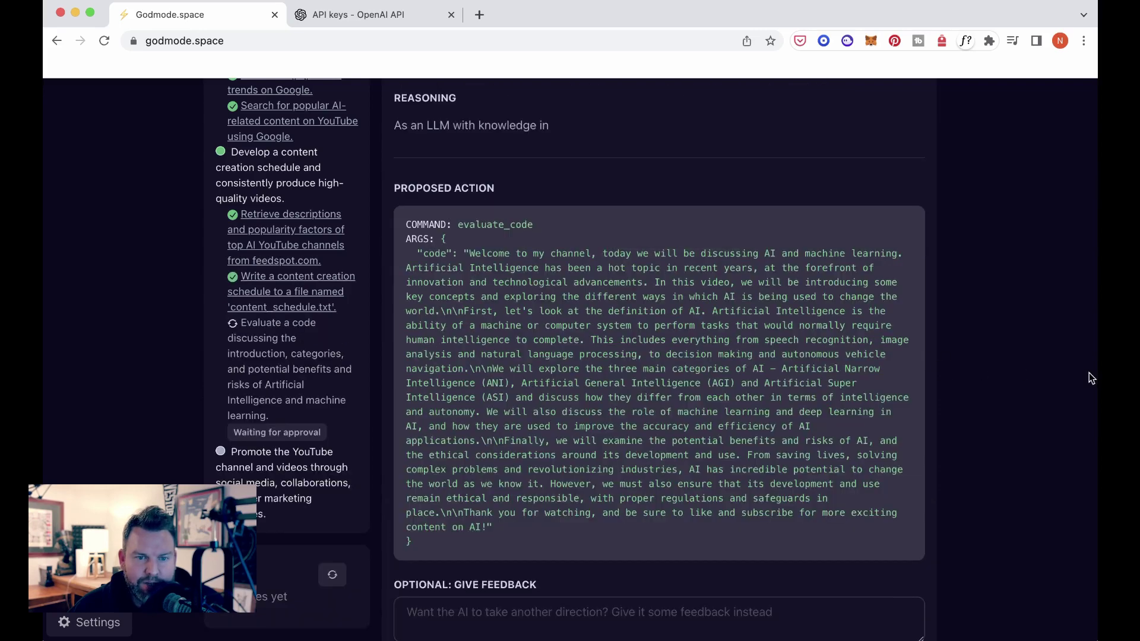
Review the AI intro video script proposal and approve its evaluate_code step
{"action": "scroll", "coordinate": [1088, 372], "scroll_direction": "up", "scroll_amount": 5}
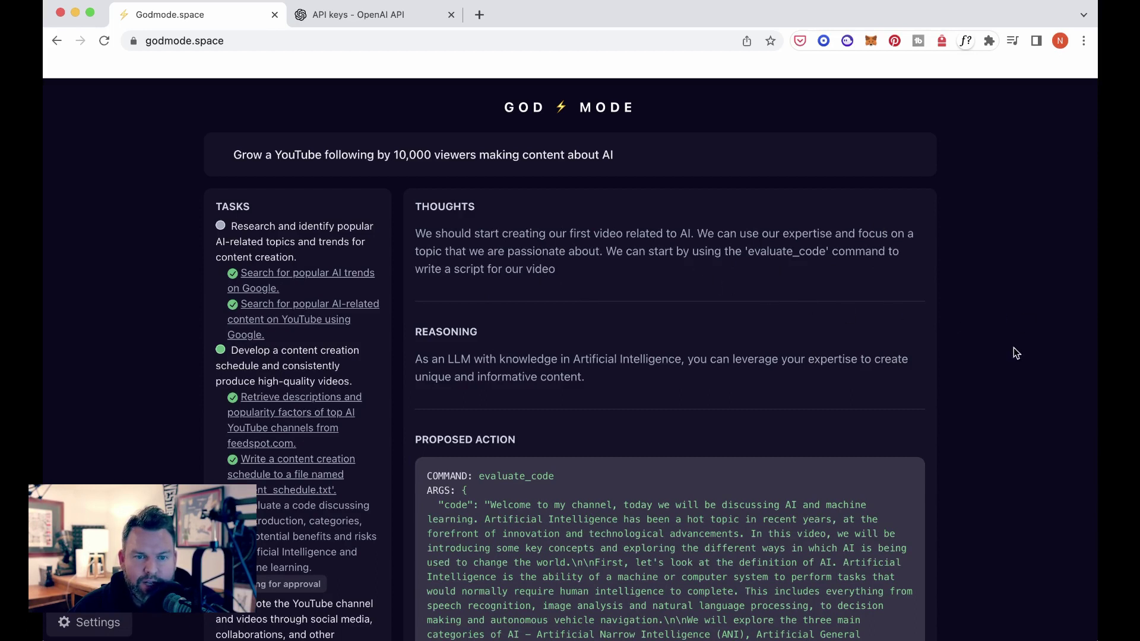
{"action": "scroll", "coordinate": [1026, 350], "scroll_direction": "down", "scroll_amount": 2}
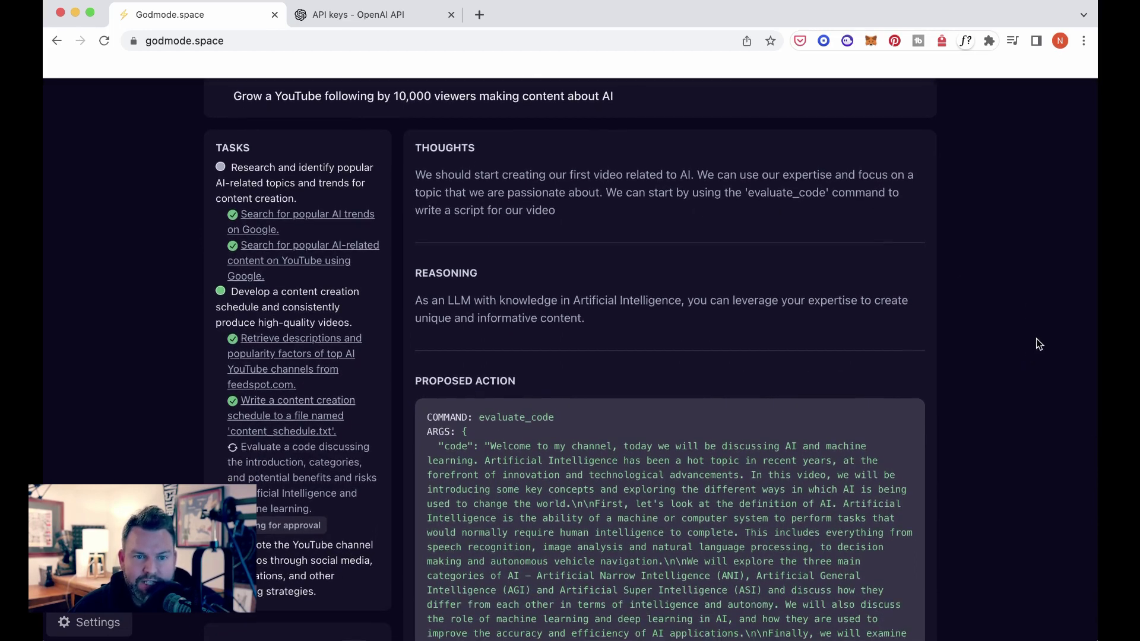
{"action": "scroll", "coordinate": [1001, 354], "scroll_direction": "down", "scroll_amount": 8}
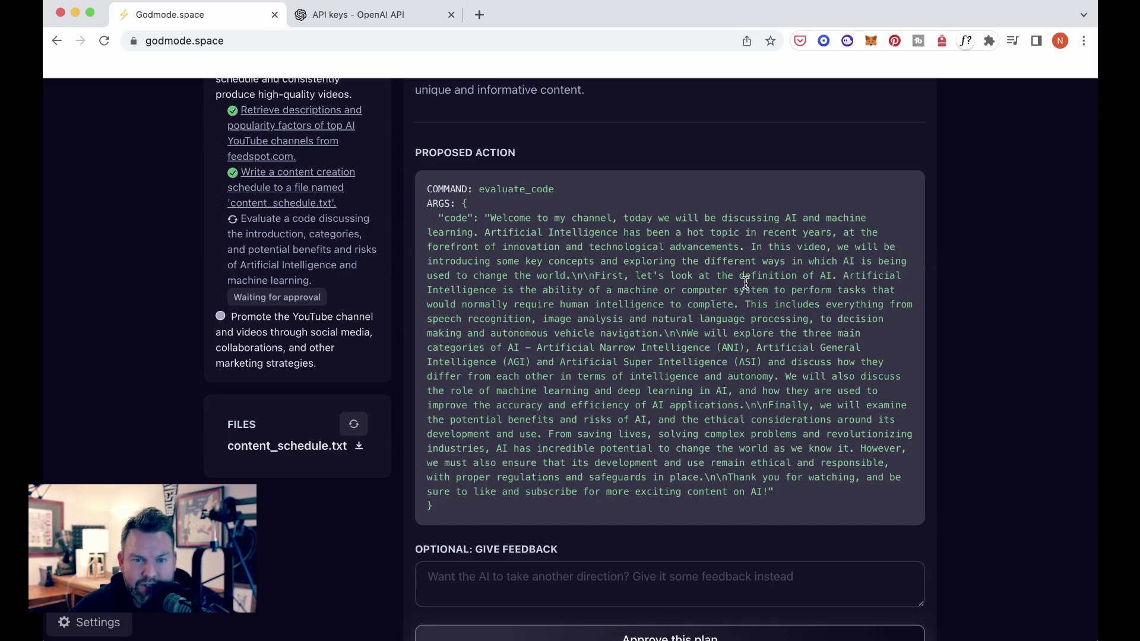
{"action": "scroll", "coordinate": [814, 334], "scroll_direction": "down", "scroll_amount": 5}
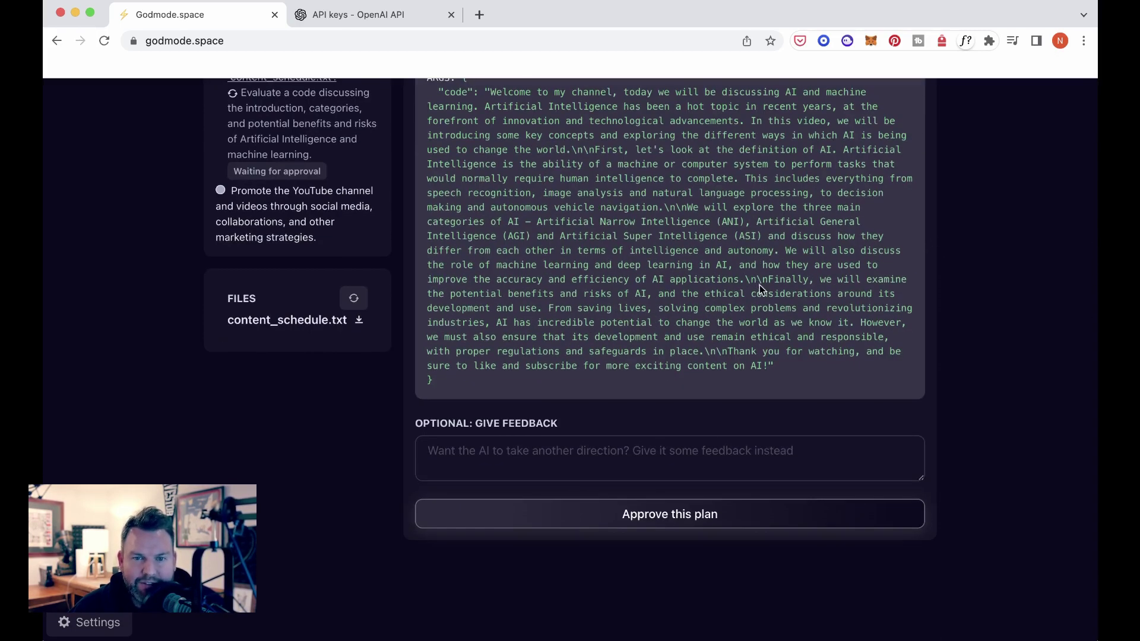
{"action": "scroll", "coordinate": [761, 289], "scroll_direction": "up", "scroll_amount": 3}
{"action": "scroll", "coordinate": [763, 284], "scroll_direction": "down", "scroll_amount": 2}
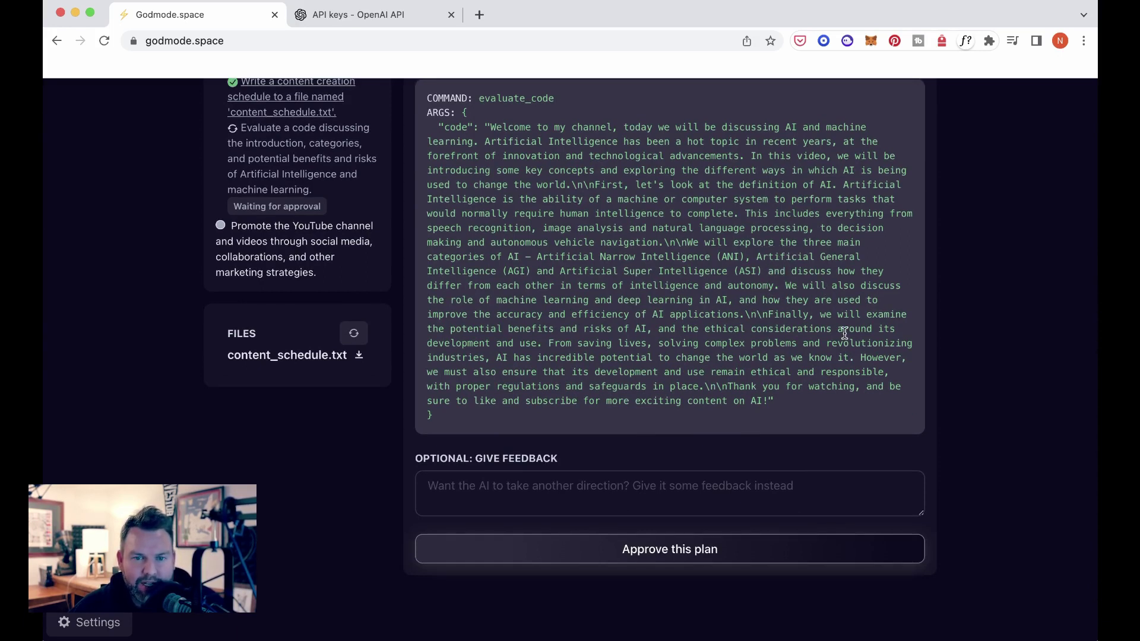
{"action": "scroll", "coordinate": [843, 331], "scroll_direction": "up", "scroll_amount": 2}
{"action": "scroll", "coordinate": [831, 345], "scroll_direction": "down", "scroll_amount": 1}
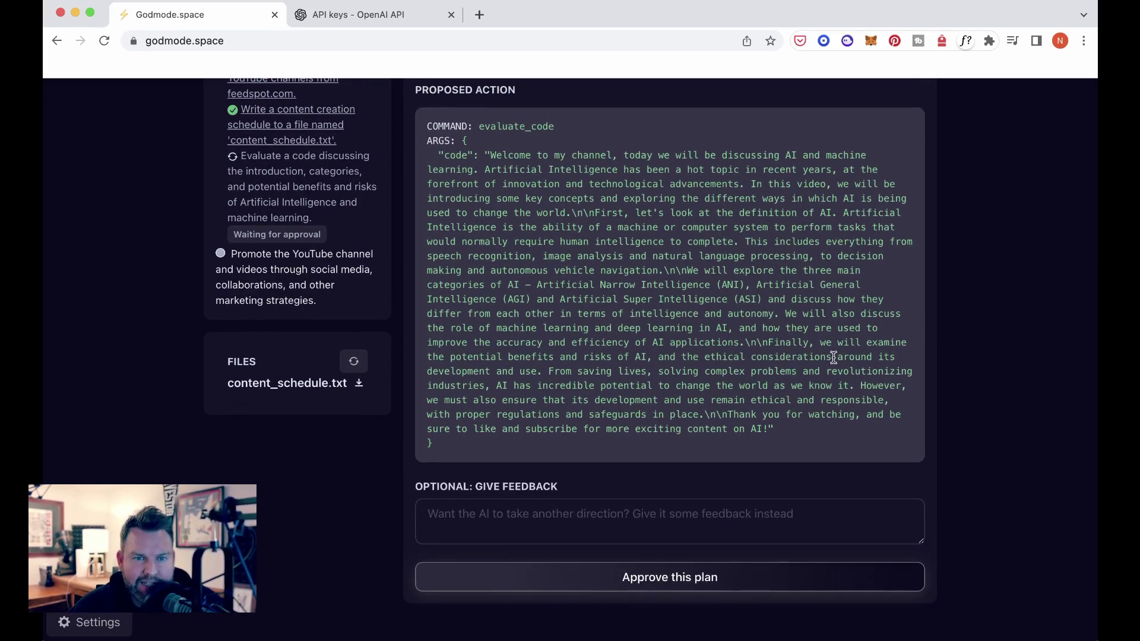
{"action": "scroll", "coordinate": [845, 432], "scroll_direction": "up", "scroll_amount": 6}
{"action": "scroll", "coordinate": [846, 432], "scroll_direction": "down", "scroll_amount": 2}
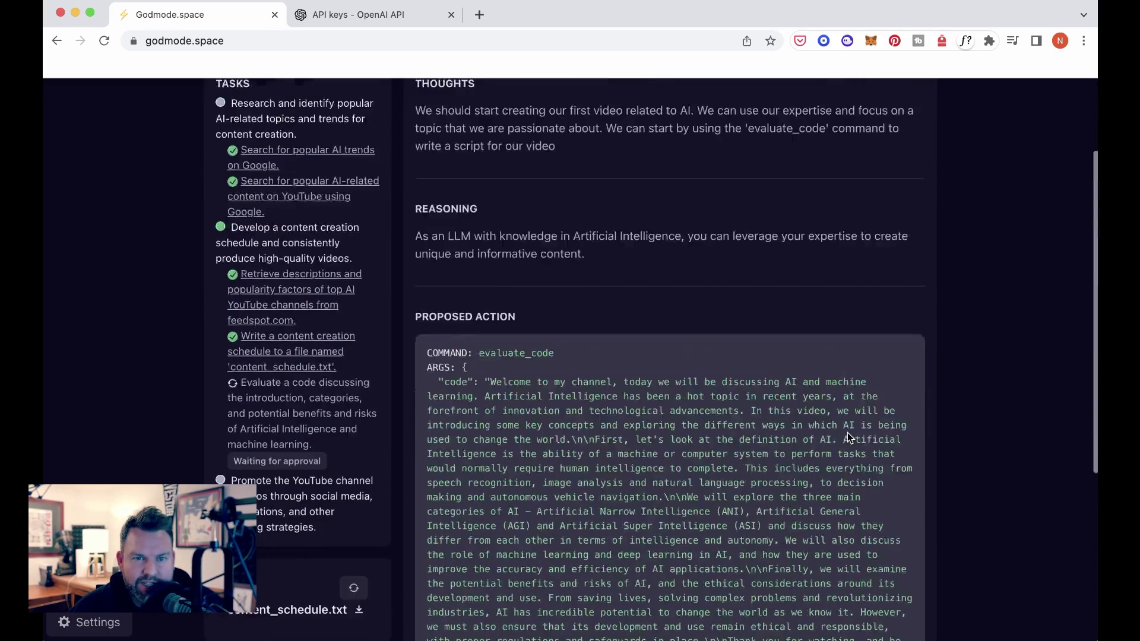
{"action": "scroll", "coordinate": [847, 435], "scroll_direction": "down", "scroll_amount": 5}
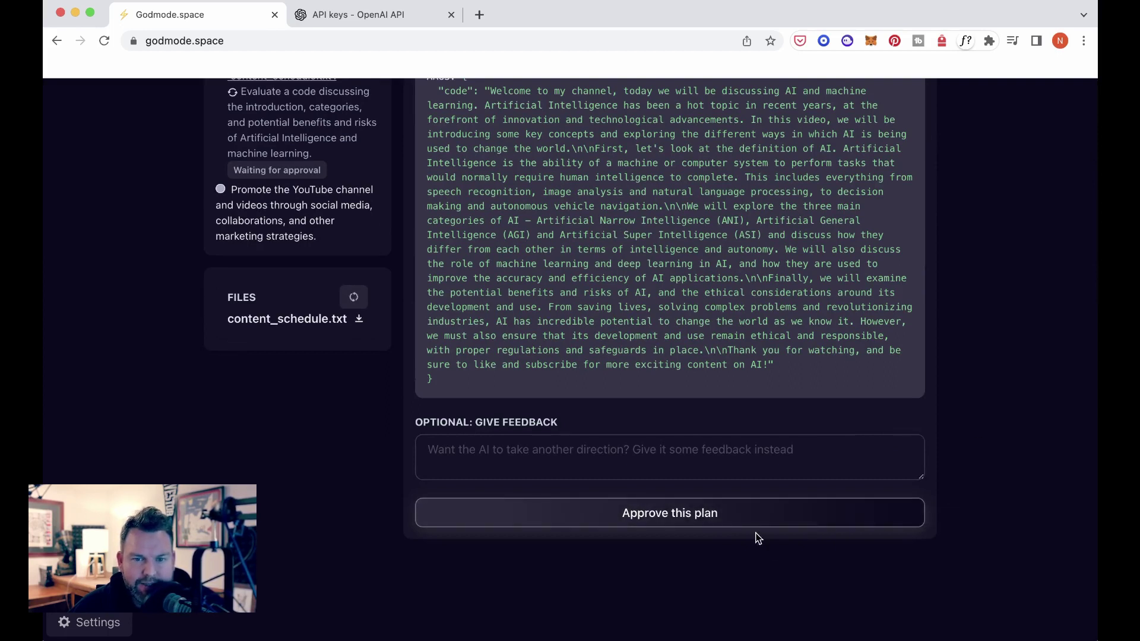
{"action": "left_click", "coordinate": [825, 516]}
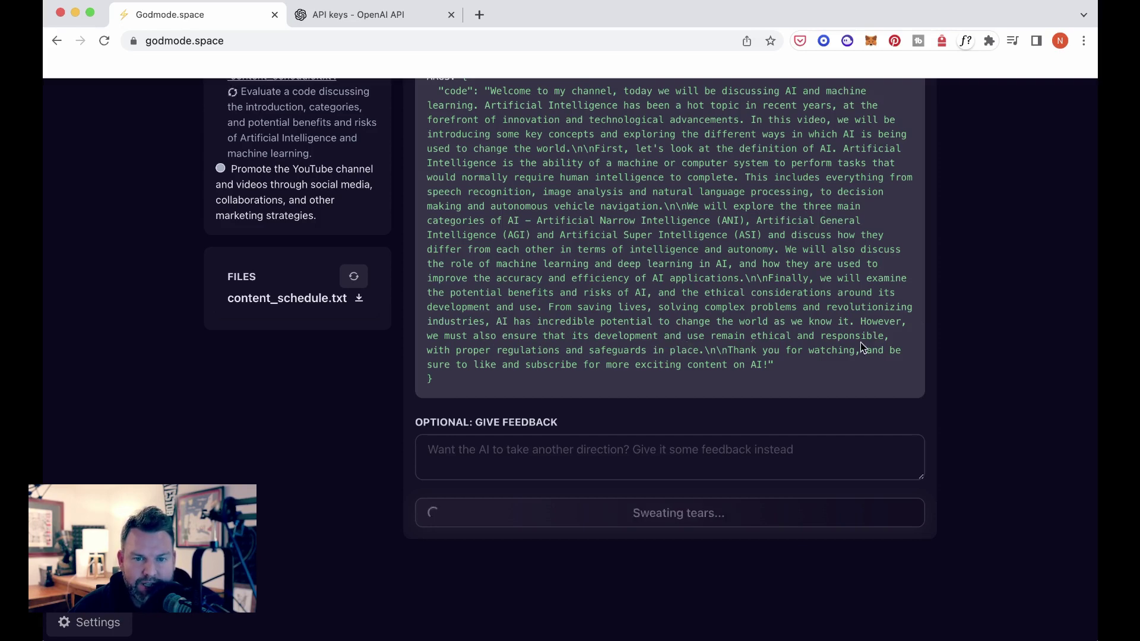
Scroll through the script evaluation results to view the improve_code suggestions
{"action": "scroll", "coordinate": [900, 392], "scroll_direction": "up", "scroll_amount": 2}
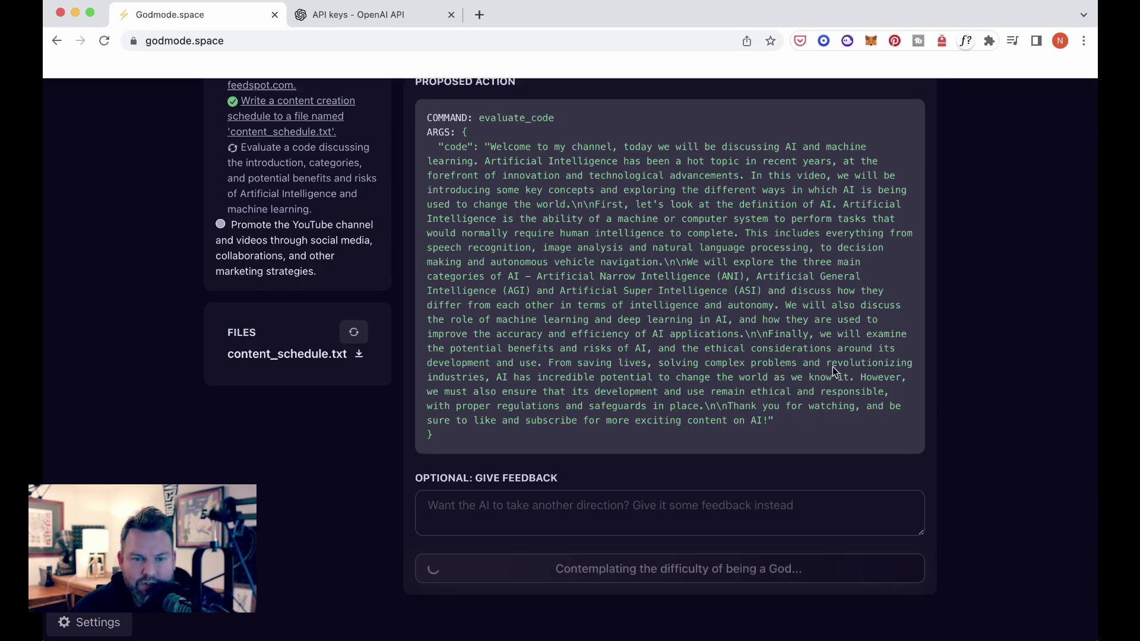
{"action": "scroll", "coordinate": [890, 372], "scroll_direction": "up", "scroll_amount": 5}
{"action": "scroll", "coordinate": [891, 371], "scroll_direction": "down", "scroll_amount": 5}
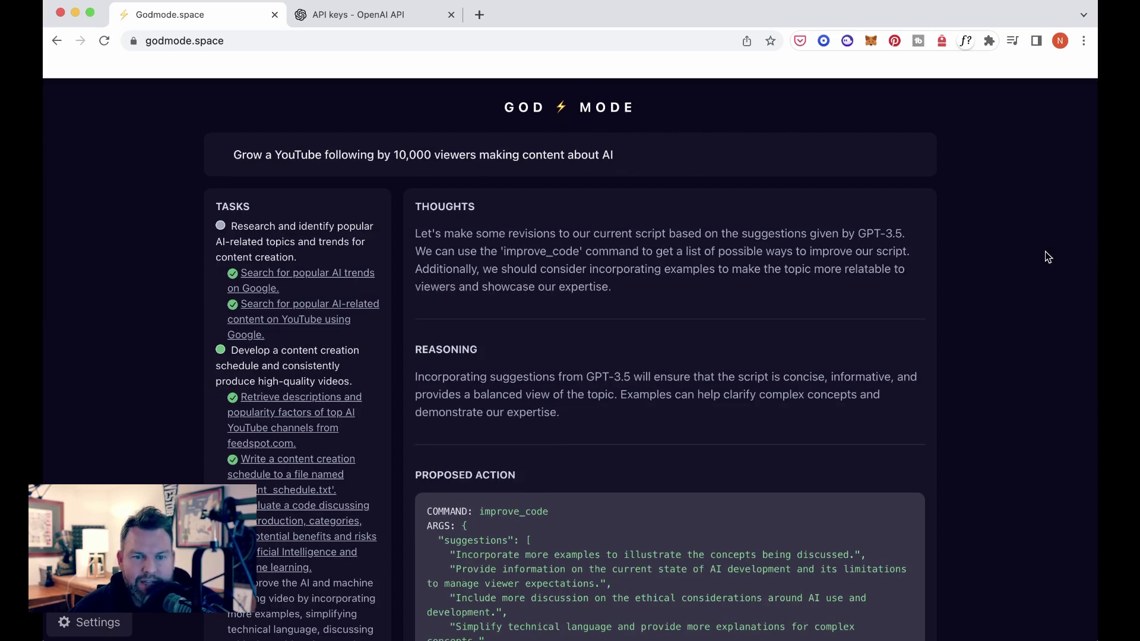
Review the five improve_code suggestions for the AI video script and approve them
{"action": "scroll", "coordinate": [1042, 262], "scroll_direction": "down", "scroll_amount": 1}
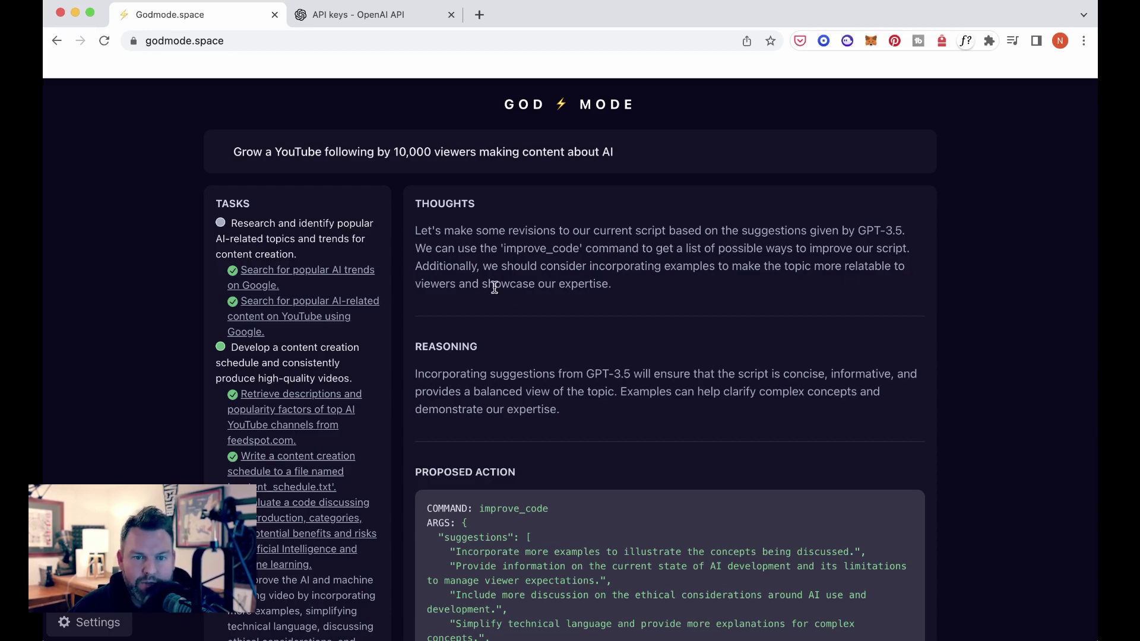
{"action": "scroll", "coordinate": [682, 315], "scroll_direction": "down", "scroll_amount": 2}
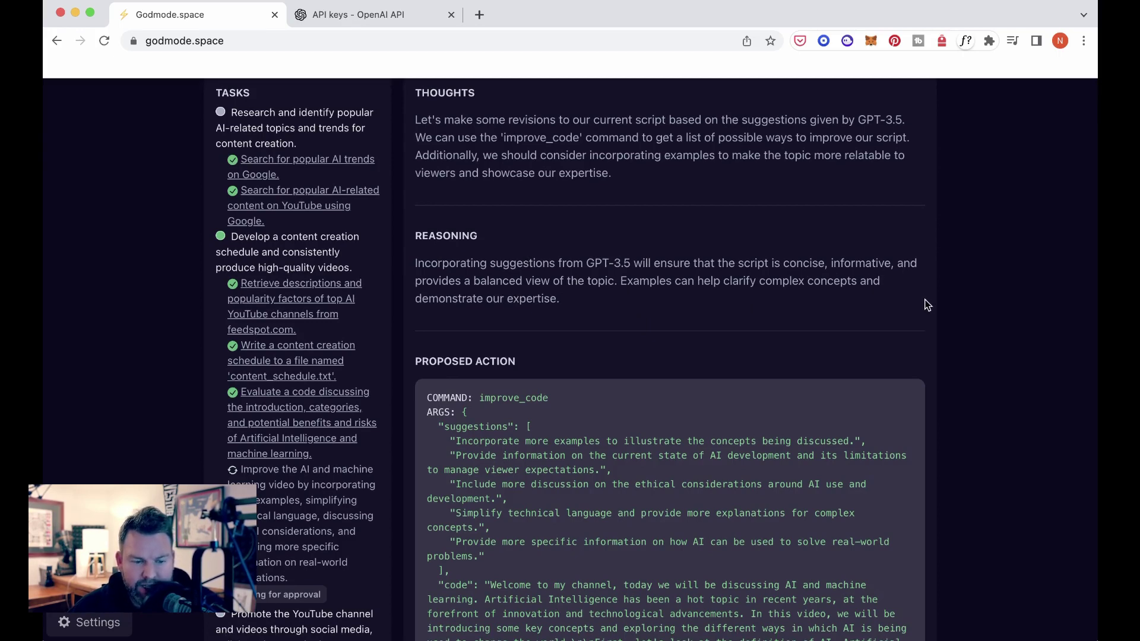
{"action": "scroll", "coordinate": [967, 347], "scroll_direction": "down", "scroll_amount": 5}
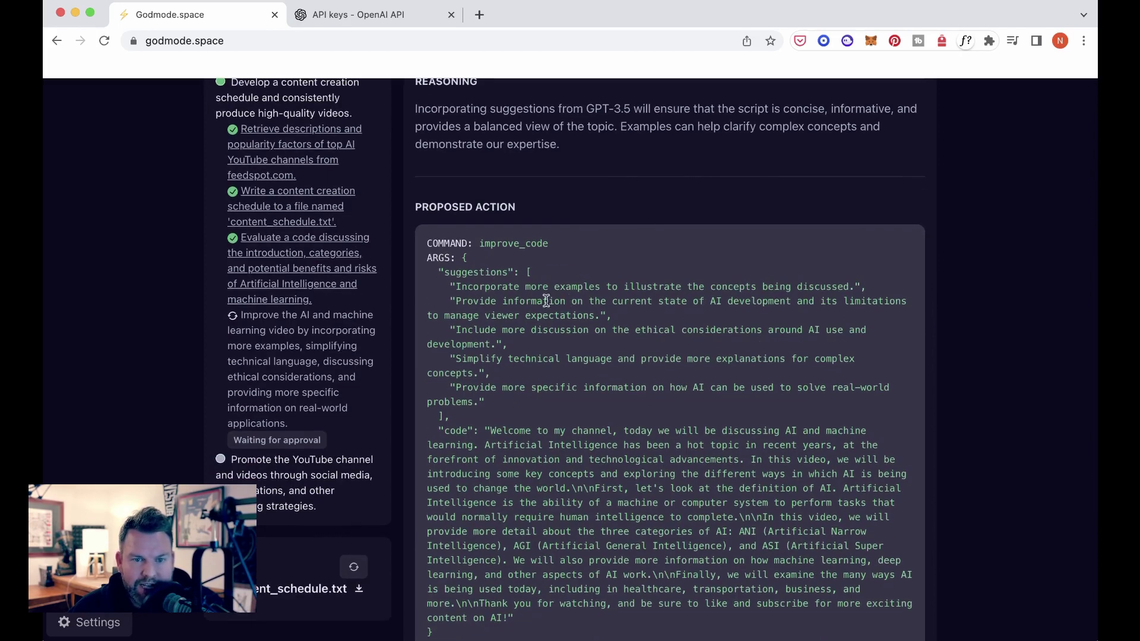
{"action": "scroll", "coordinate": [579, 362], "scroll_direction": "down", "scroll_amount": 4}
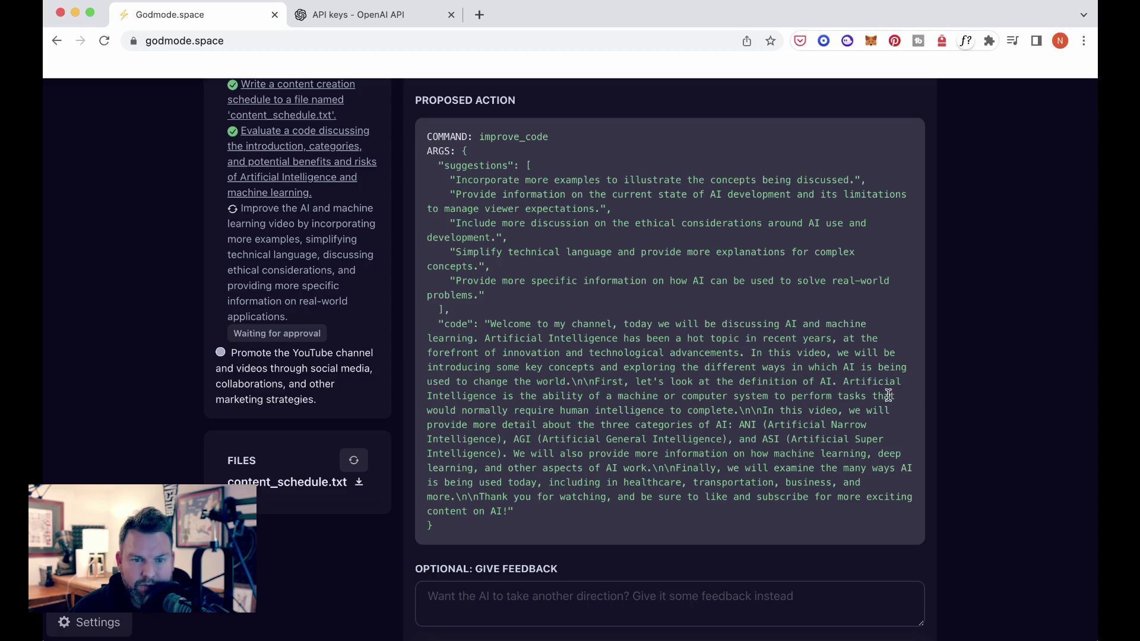
{"action": "scroll", "coordinate": [860, 570], "scroll_direction": "down", "scroll_amount": 1}
{"action": "left_click", "coordinate": [904, 554]}
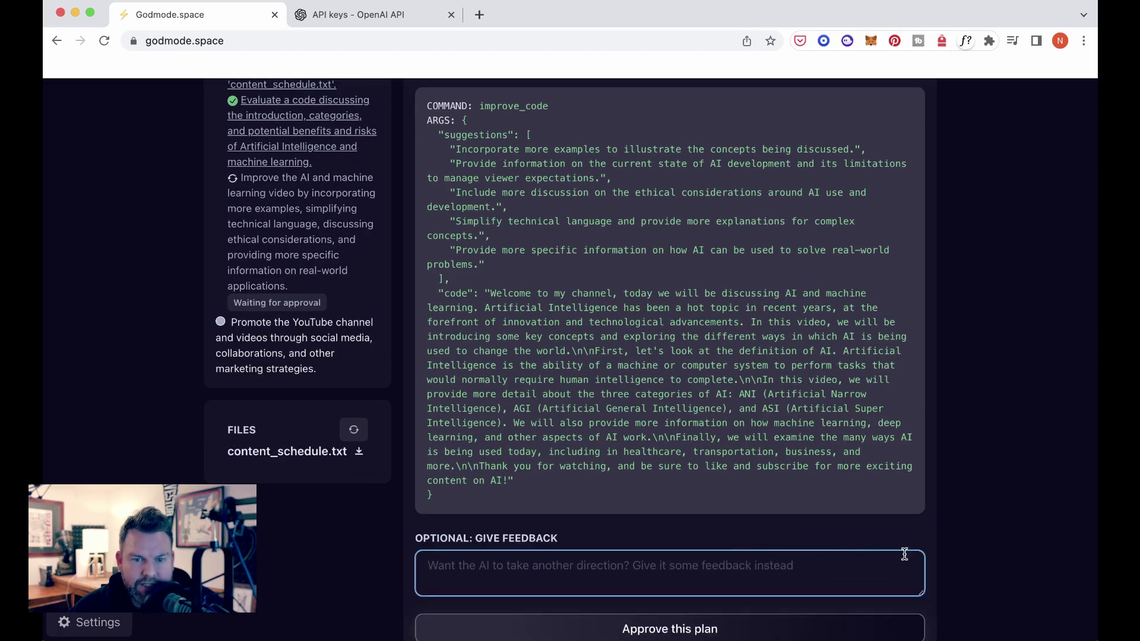
{"action": "scroll", "coordinate": [831, 564], "scroll_direction": "down", "scroll_amount": 3}
{"action": "left_click", "coordinate": [750, 516]}
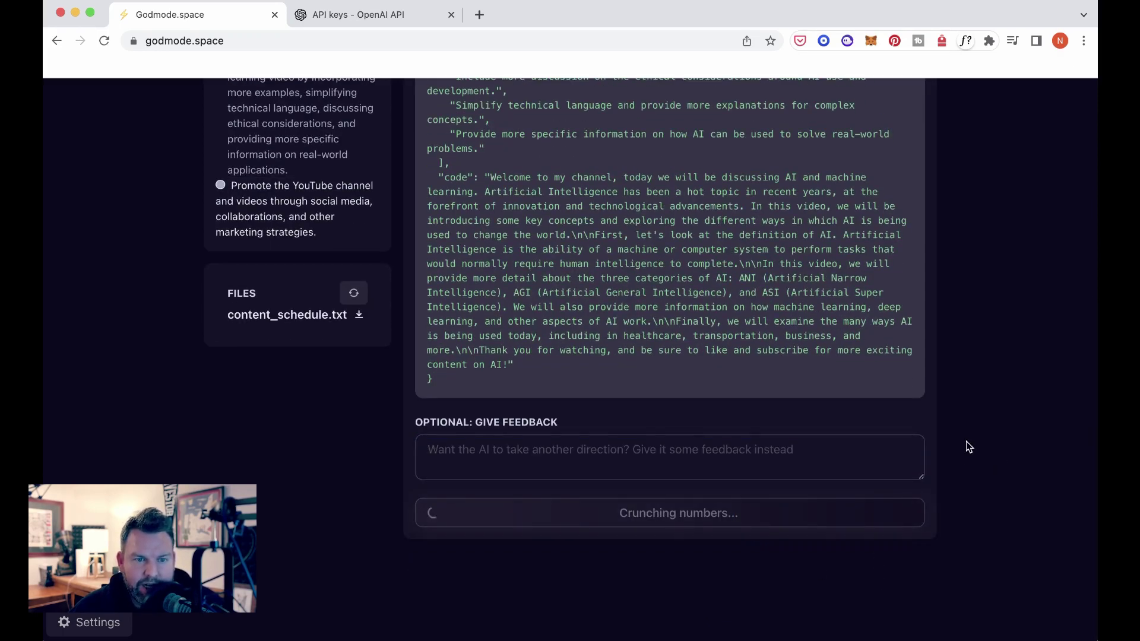
Scroll through the revised script output until the write_tests proposal appears
{"action": "scroll", "coordinate": [907, 447], "scroll_direction": "up", "scroll_amount": 5}
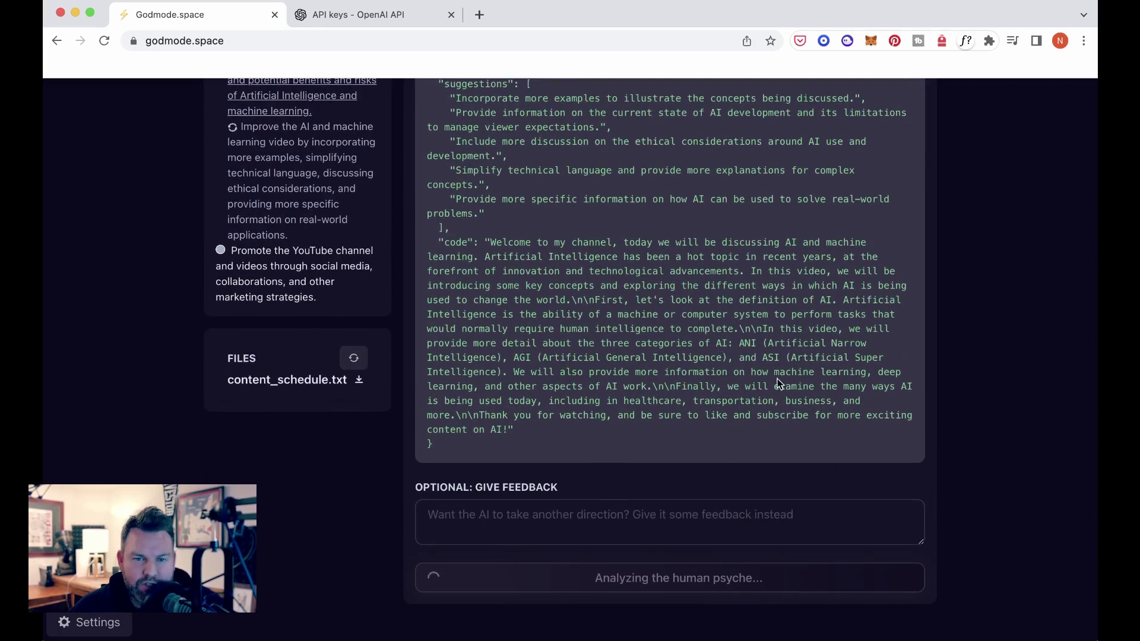
{"action": "scroll", "coordinate": [766, 381], "scroll_direction": "up", "scroll_amount": 10}
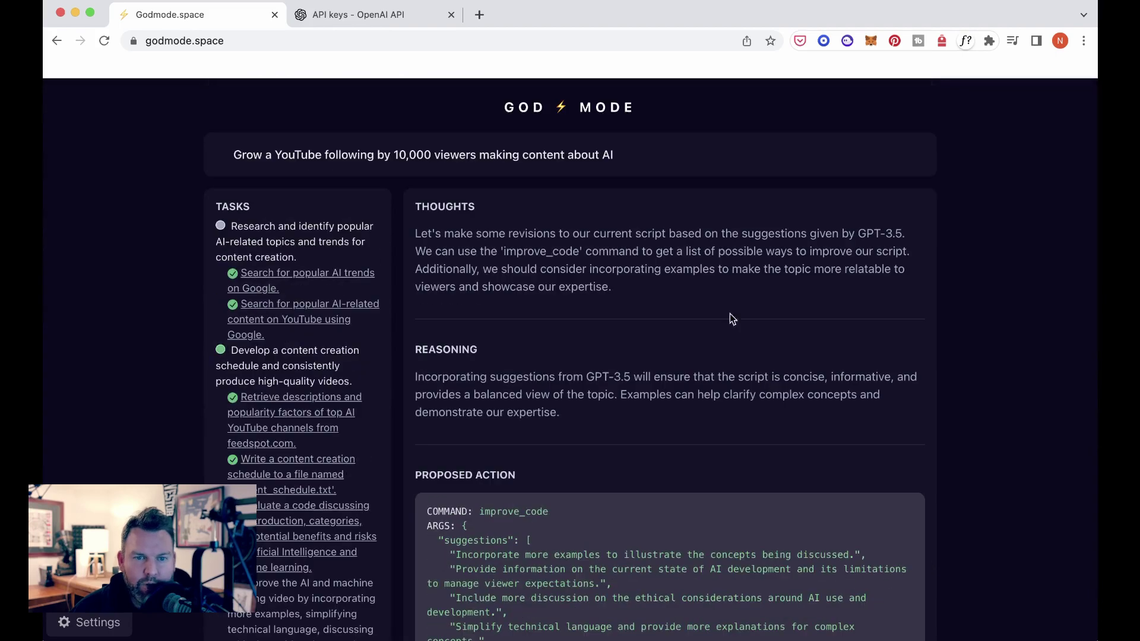
{"action": "scroll", "coordinate": [741, 316], "scroll_direction": "down", "scroll_amount": 6}
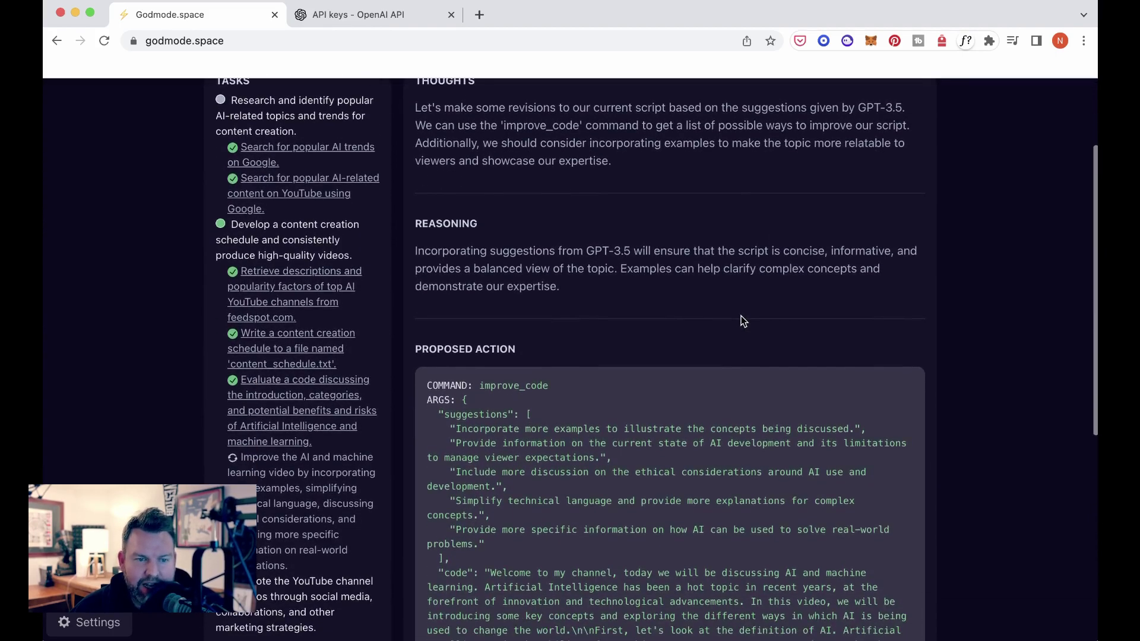
{"action": "scroll", "coordinate": [739, 315], "scroll_direction": "up", "scroll_amount": 5}
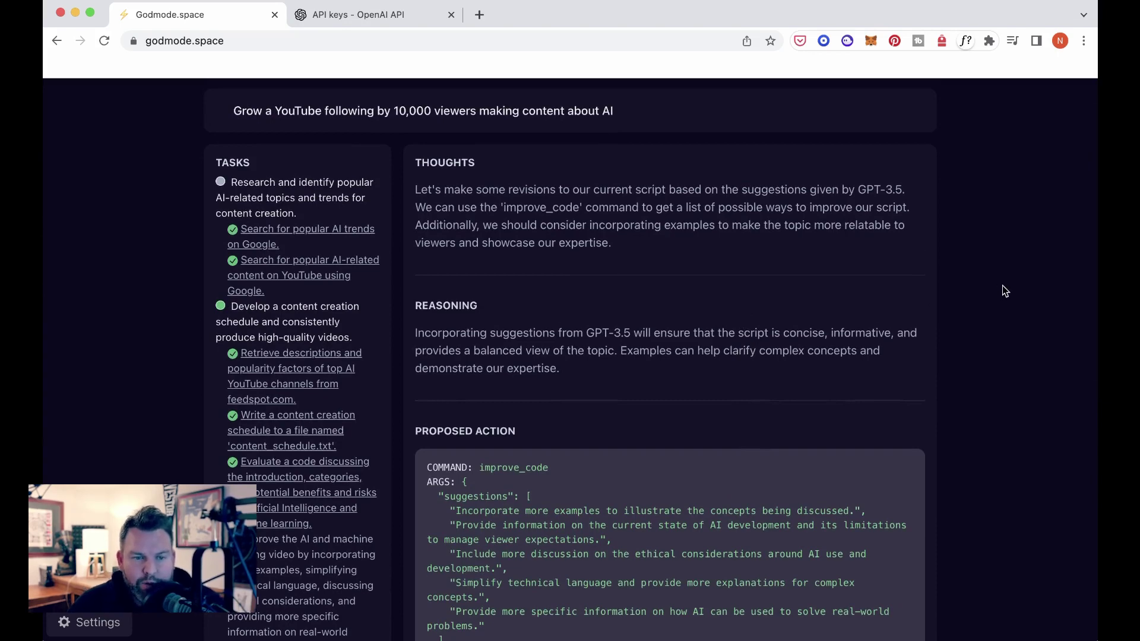
{"action": "scroll", "coordinate": [987, 420], "scroll_direction": "down", "scroll_amount": 1}
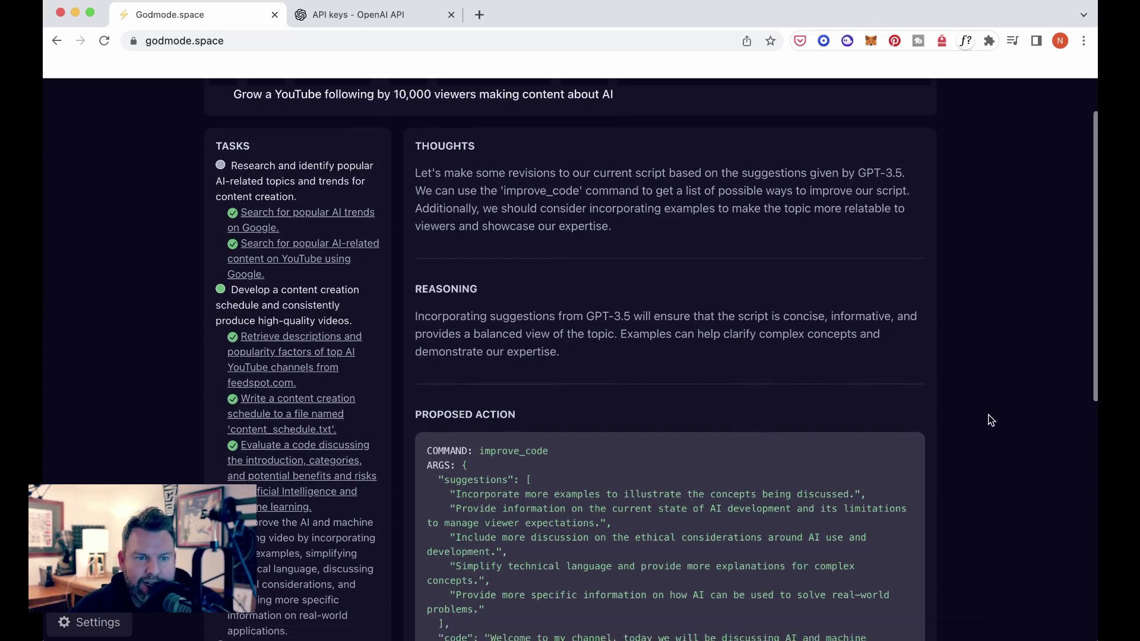
{"action": "scroll", "coordinate": [349, 491], "scroll_direction": "down", "scroll_amount": 3}
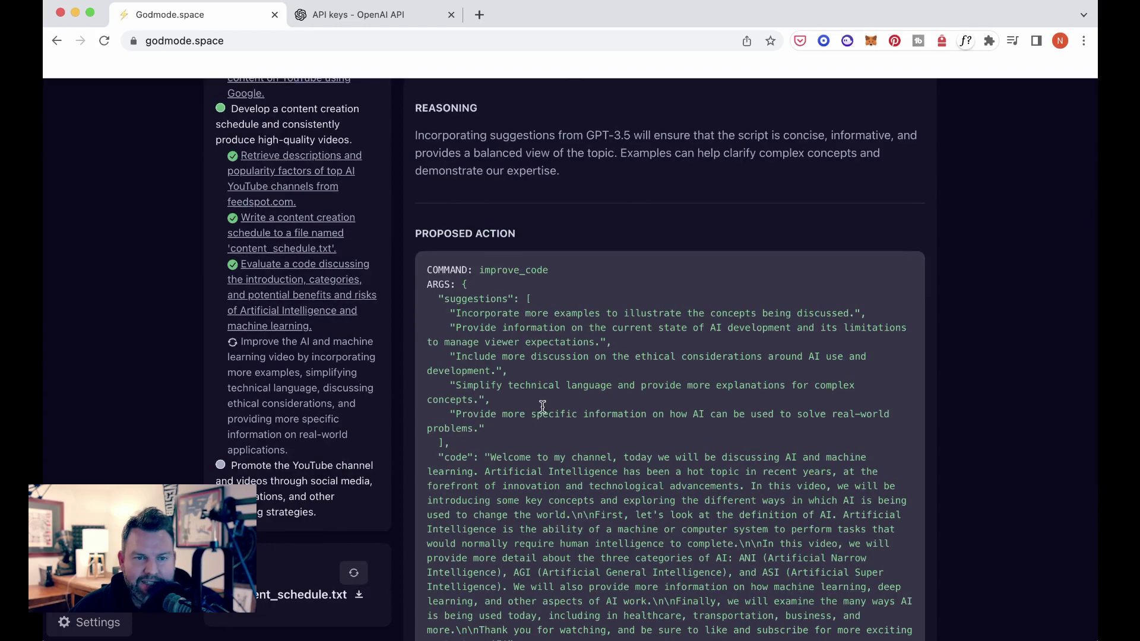
{"action": "scroll", "coordinate": [973, 461], "scroll_direction": "down", "scroll_amount": 1}
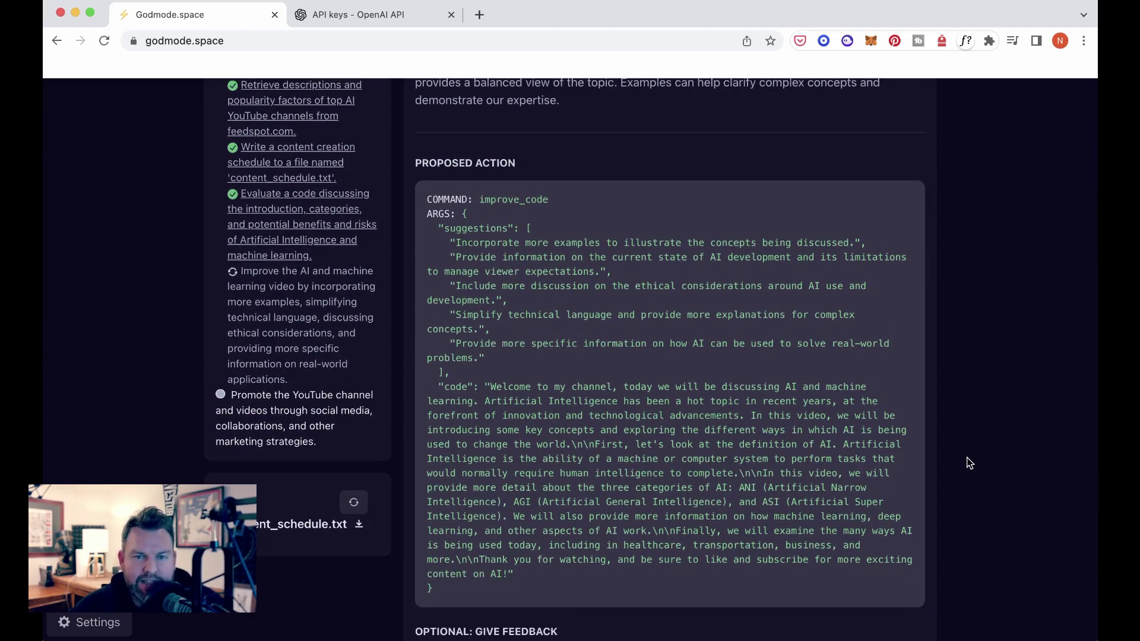
{"action": "scroll", "coordinate": [968, 463], "scroll_direction": "down", "scroll_amount": 4}
{"action": "scroll", "coordinate": [969, 462], "scroll_direction": "up", "scroll_amount": 15}
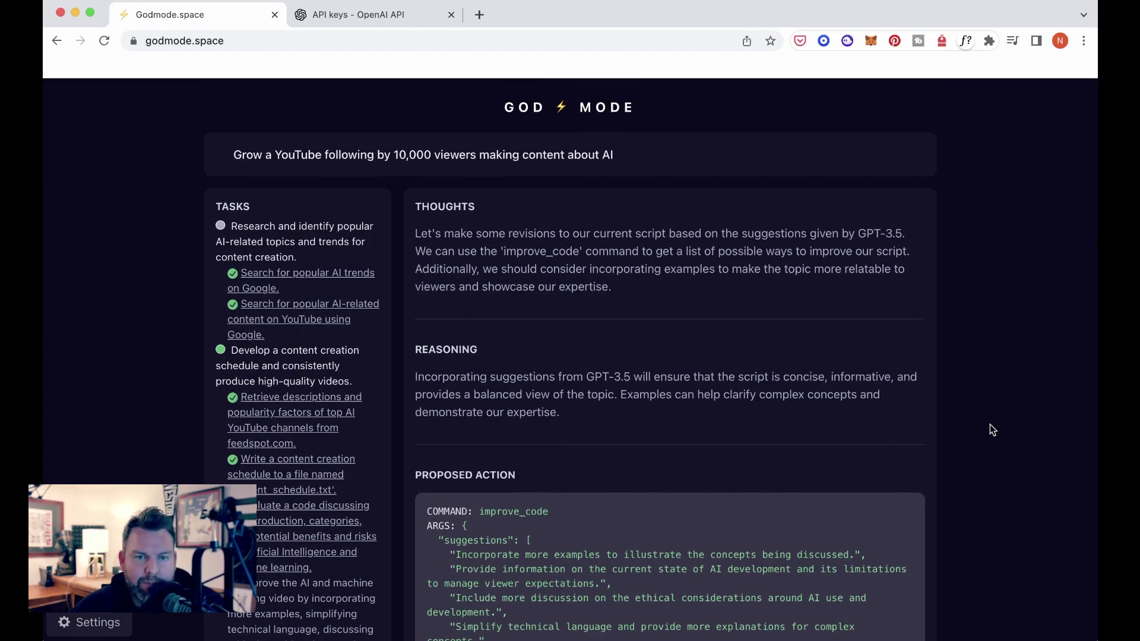
{"action": "scroll", "coordinate": [990, 425], "scroll_direction": "down", "scroll_amount": 7}
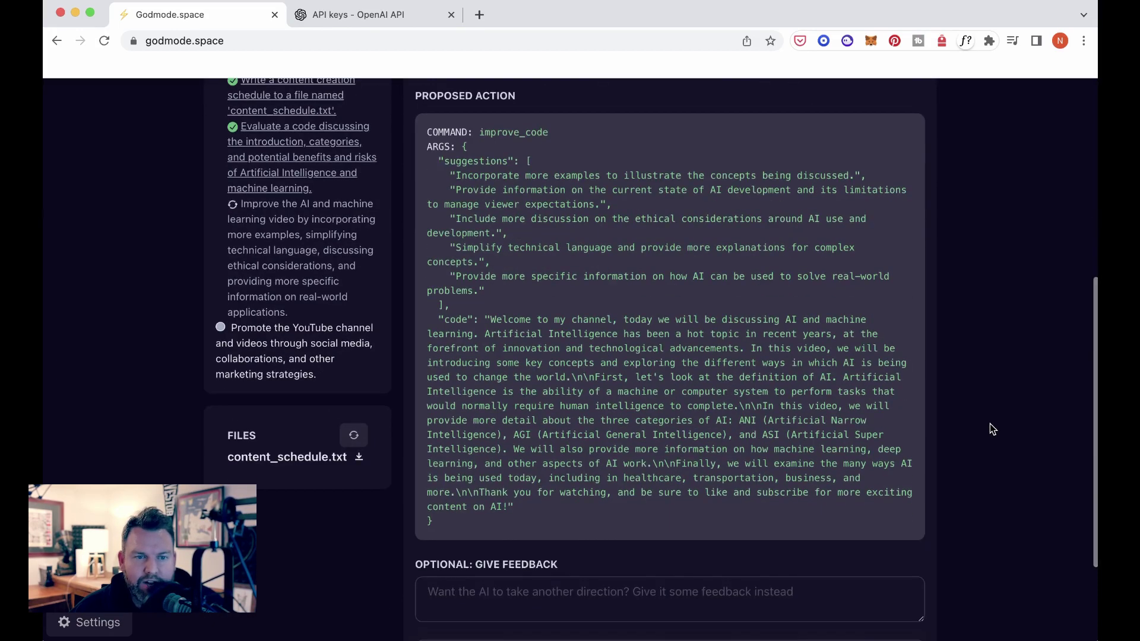
{"action": "scroll", "coordinate": [990, 423], "scroll_direction": "up", "scroll_amount": 3}
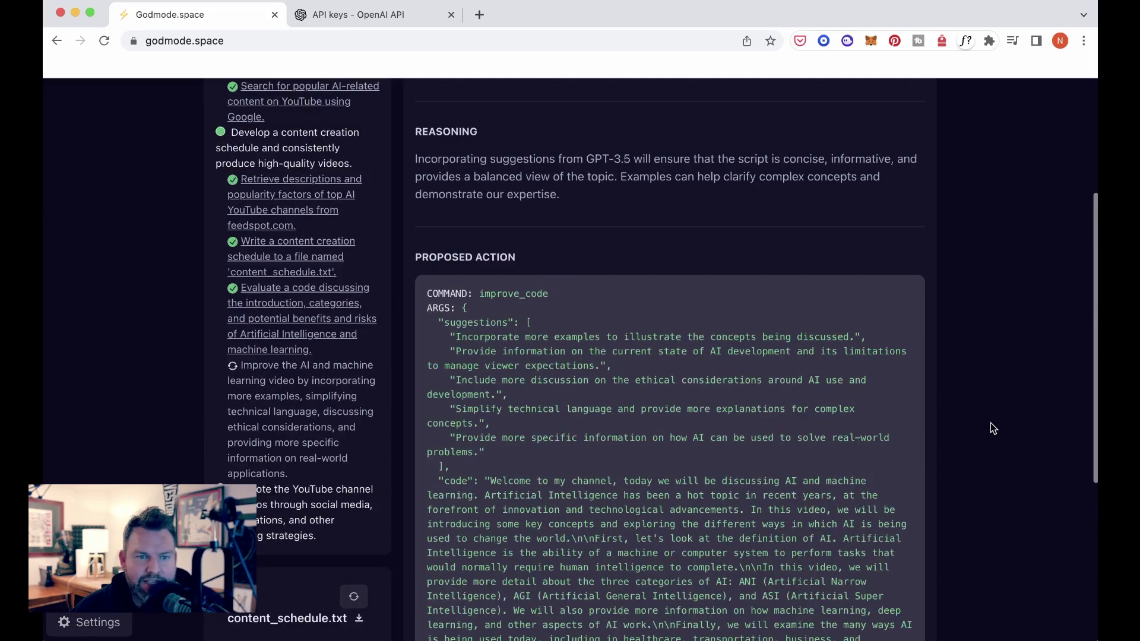
{"action": "scroll", "coordinate": [999, 432], "scroll_direction": "up", "scroll_amount": 3}
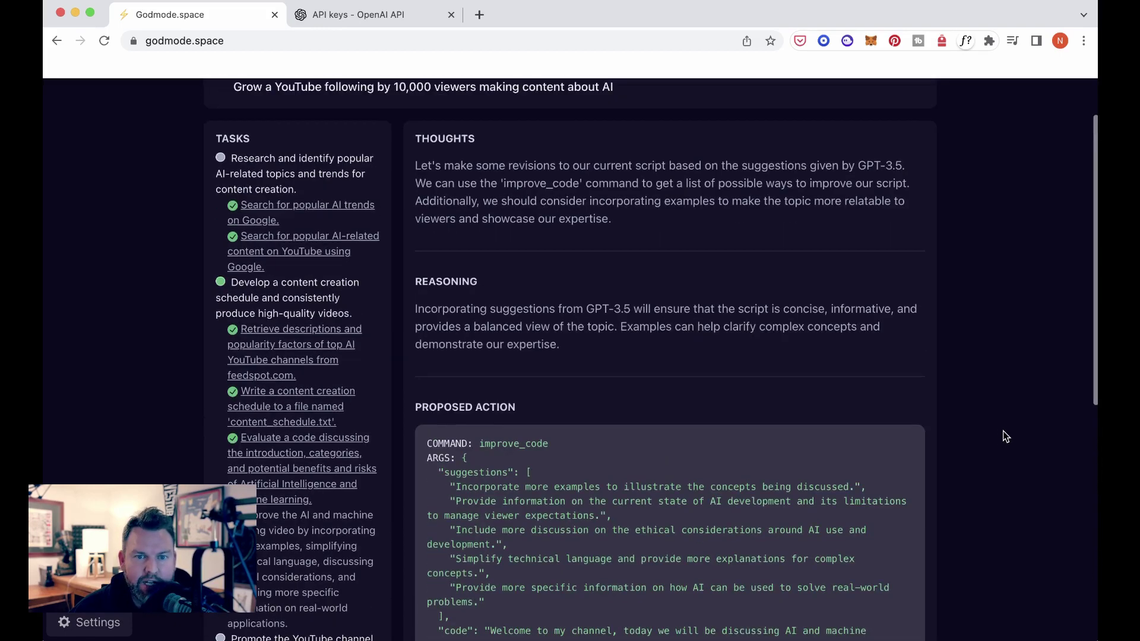
{"action": "scroll", "coordinate": [1002, 434], "scroll_direction": "up", "scroll_amount": 2}
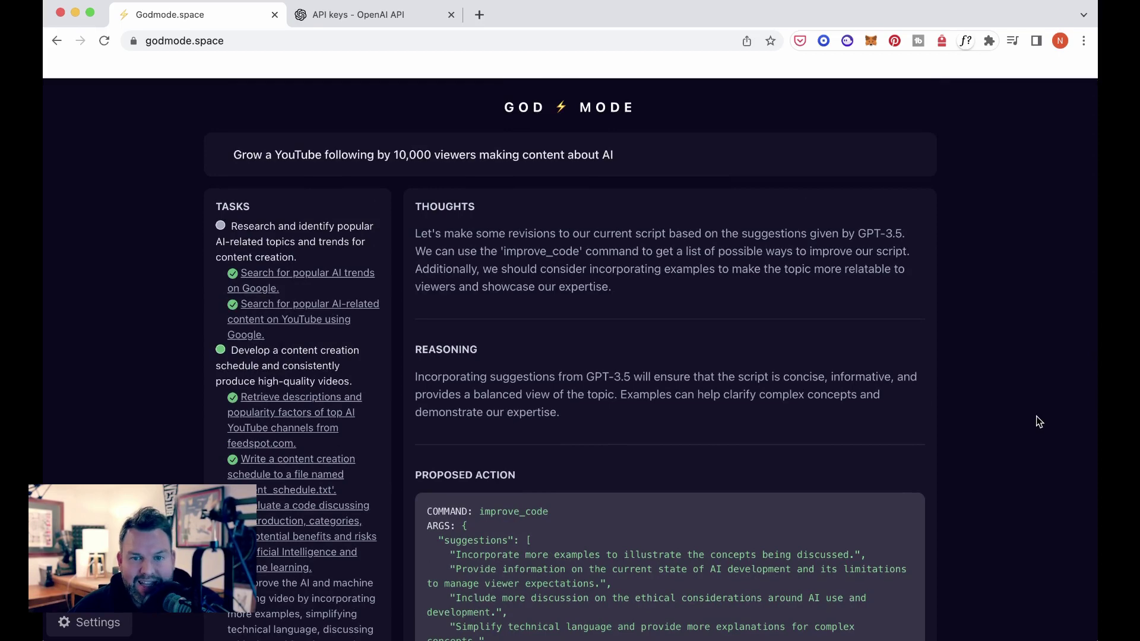
{"action": "scroll", "coordinate": [1039, 423], "scroll_direction": "down", "scroll_amount": 5}
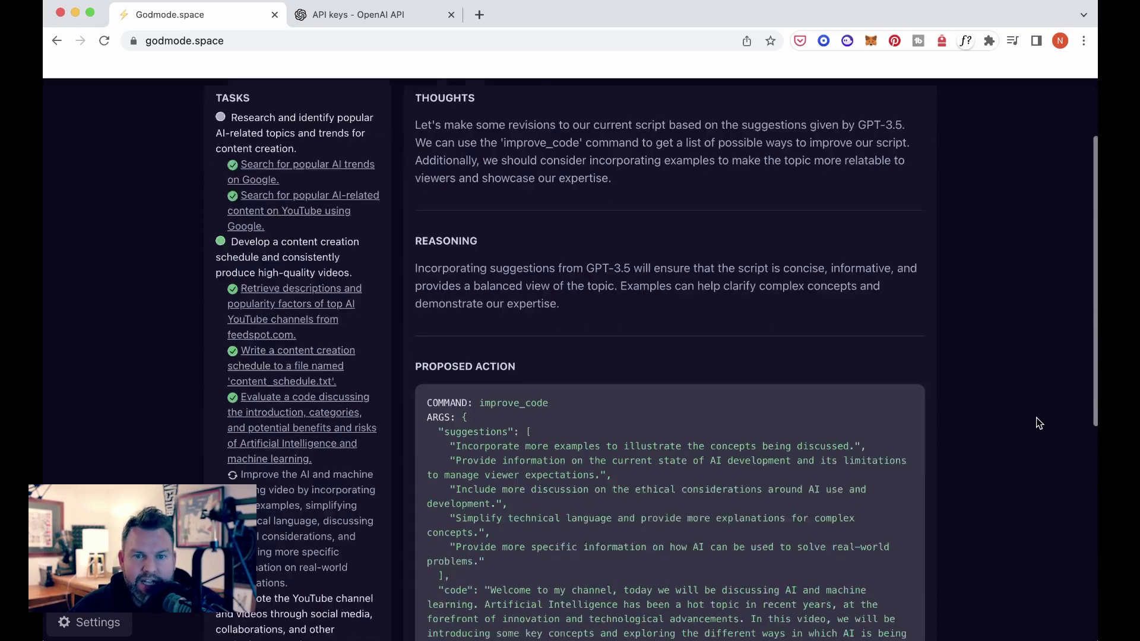
{"action": "scroll", "coordinate": [1039, 423], "scroll_direction": "down", "scroll_amount": 2}
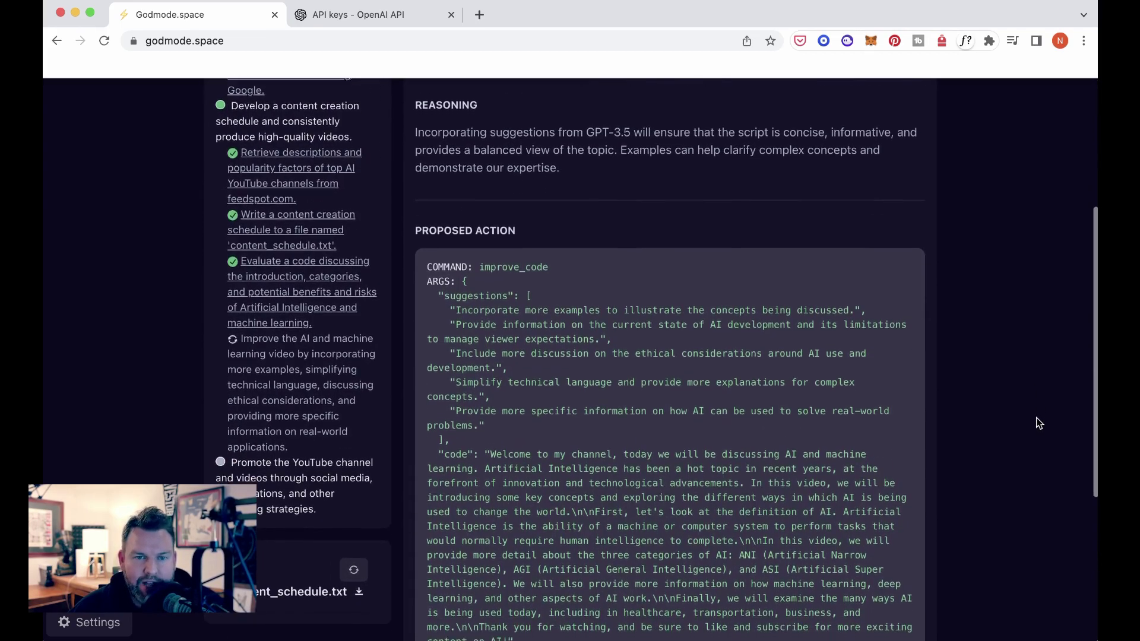
{"action": "scroll", "coordinate": [1037, 423], "scroll_direction": "down", "scroll_amount": 1}
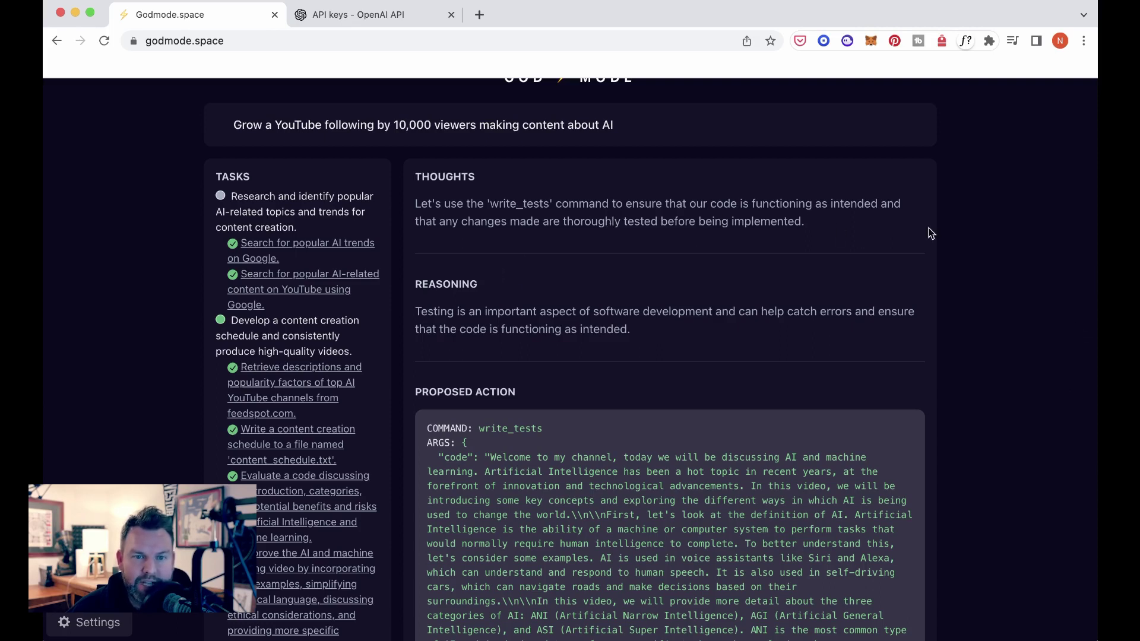
Review the write_tests code for the AI video script and approve it
{"action": "scroll", "coordinate": [711, 352], "scroll_direction": "down", "scroll_amount": 5}
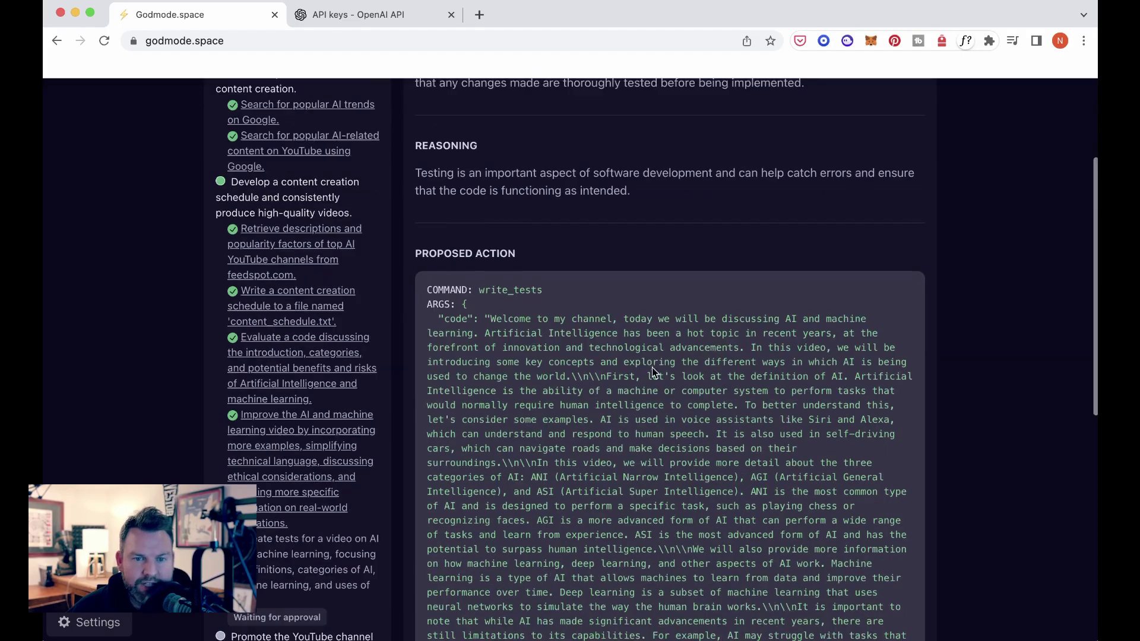
{"action": "scroll", "coordinate": [633, 349], "scroll_direction": "up", "scroll_amount": 3}
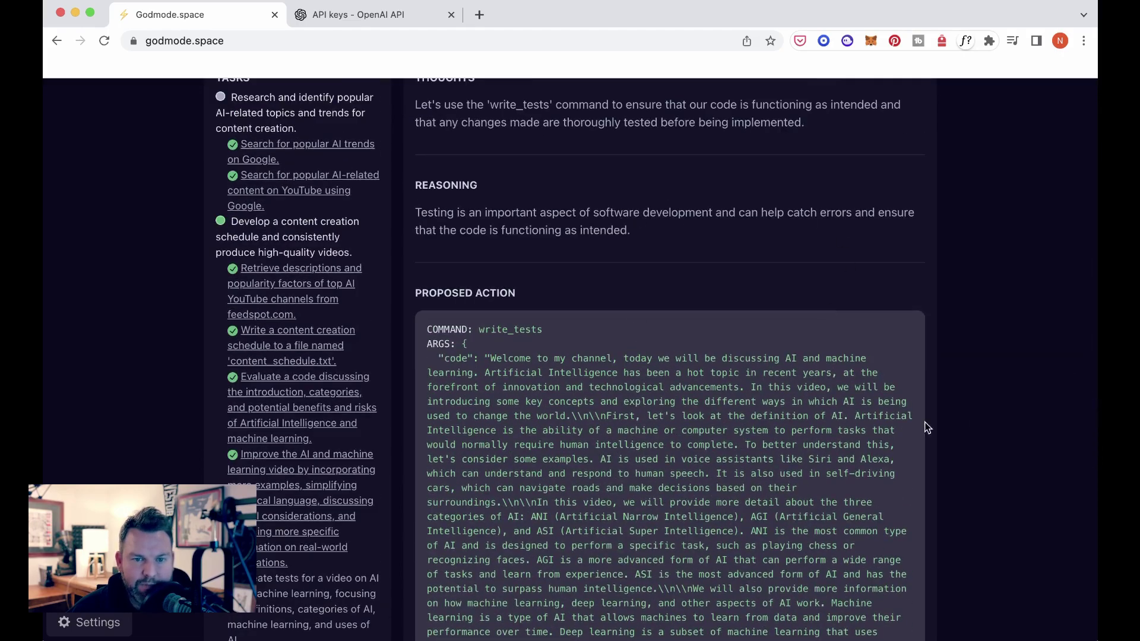
{"action": "scroll", "coordinate": [849, 356], "scroll_direction": "down", "scroll_amount": 4}
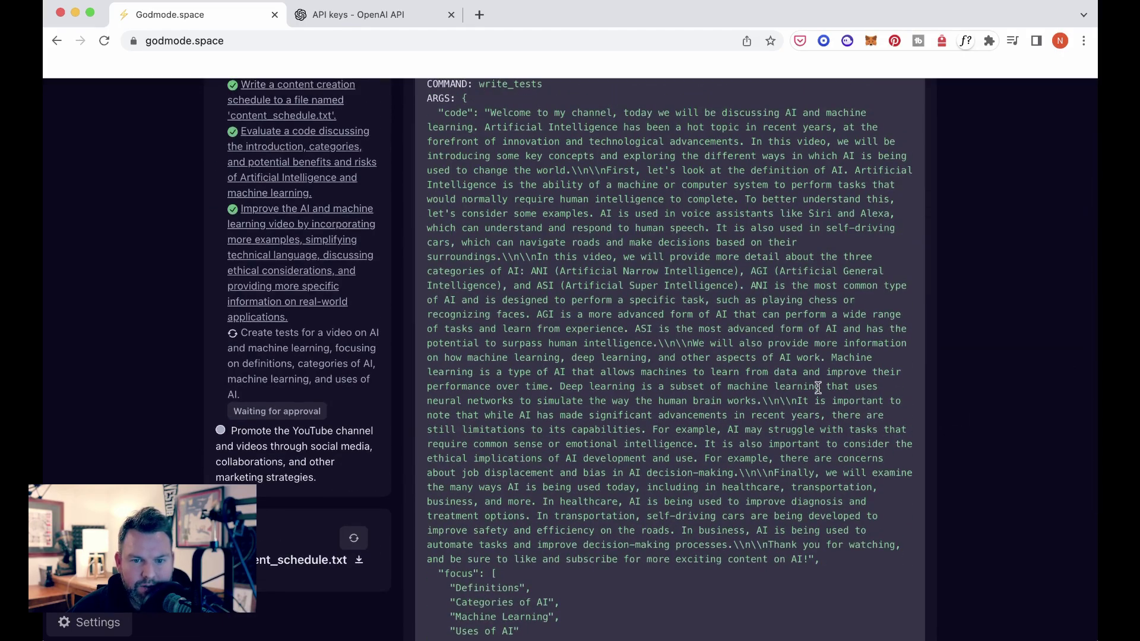
{"action": "scroll", "coordinate": [817, 392], "scroll_direction": "down", "scroll_amount": 2}
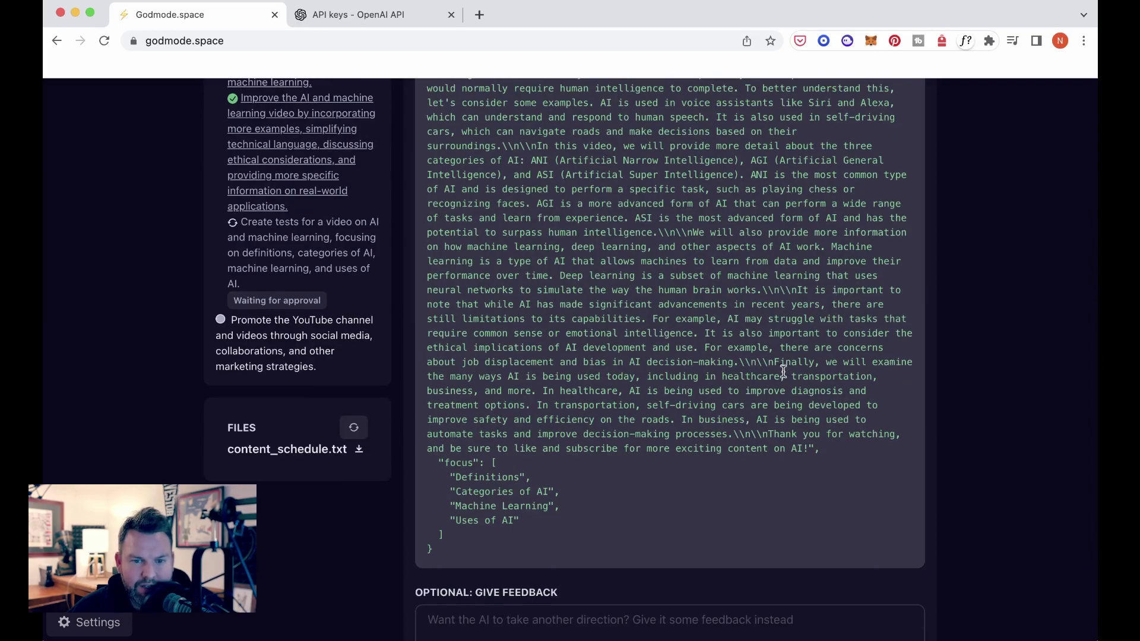
{"action": "scroll", "coordinate": [795, 374], "scroll_direction": "down", "scroll_amount": 3}
{"action": "scroll", "coordinate": [795, 380], "scroll_direction": "up", "scroll_amount": 6}
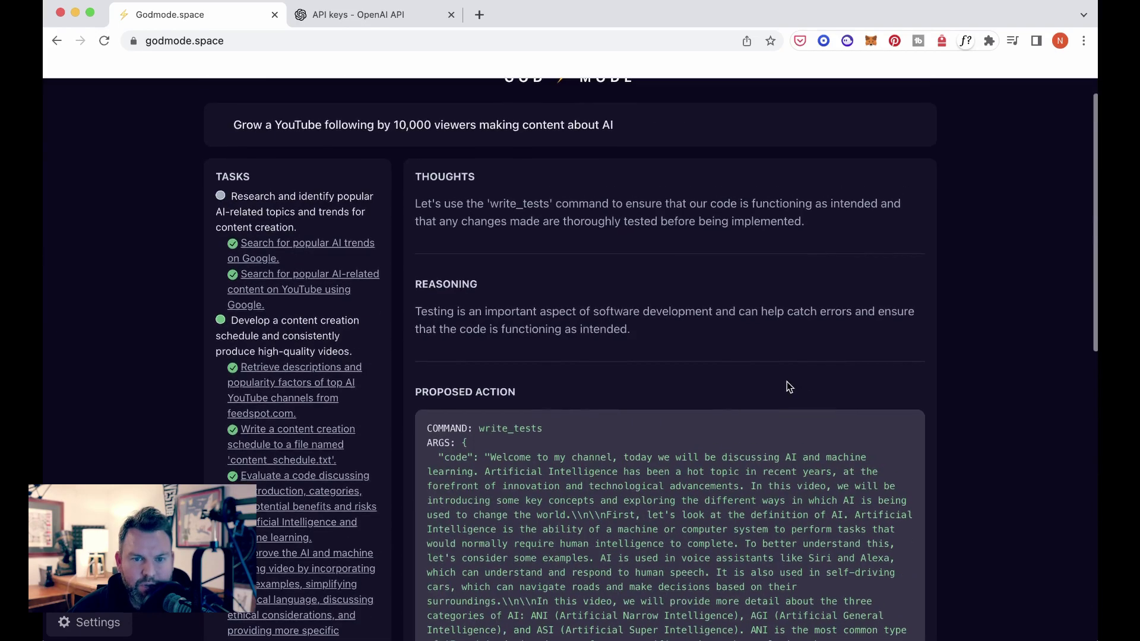
{"action": "scroll", "coordinate": [786, 386], "scroll_direction": "down", "scroll_amount": 1}
{"action": "scroll", "coordinate": [784, 389], "scroll_direction": "down", "scroll_amount": 5}
{"action": "left_click", "coordinate": [710, 511]}
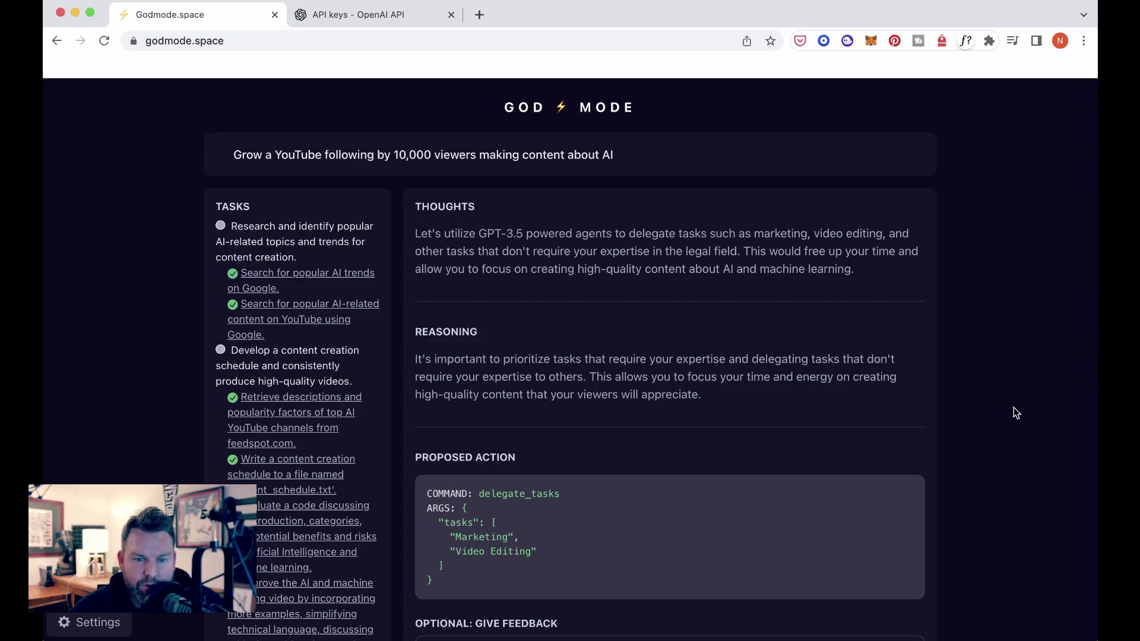
Approve the delegate_tasks plan handing off the Marketing and Video Editing tasks
{"action": "scroll", "coordinate": [1013, 407], "scroll_direction": "down", "scroll_amount": 8}
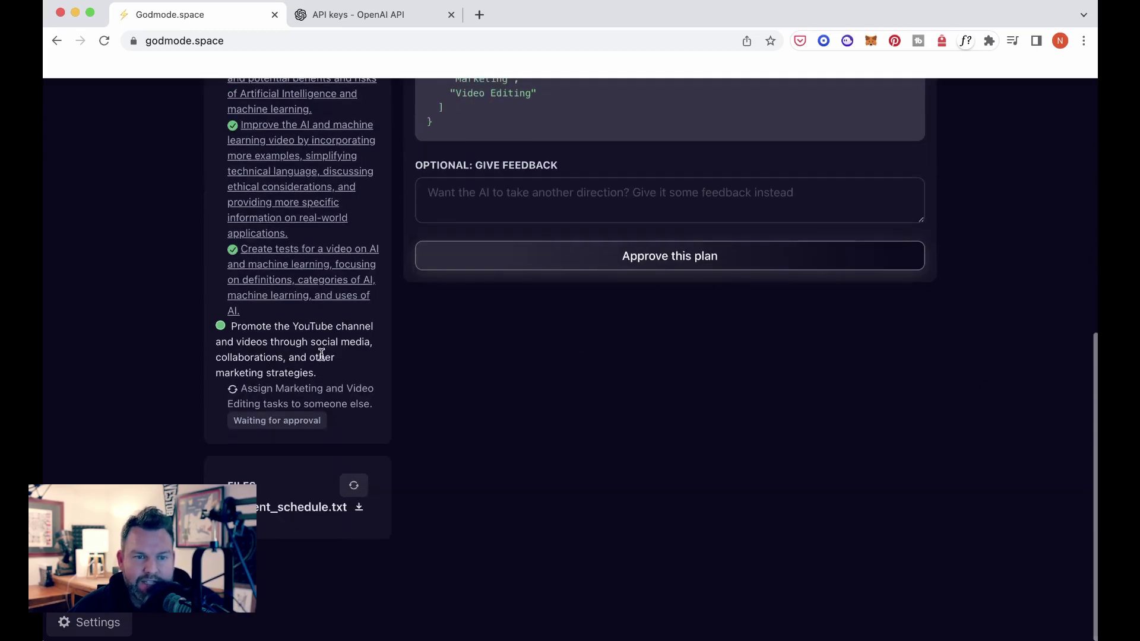
{"action": "scroll", "coordinate": [896, 386], "scroll_direction": "up", "scroll_amount": 8}
{"action": "scroll", "coordinate": [917, 382], "scroll_direction": "down", "scroll_amount": 3}
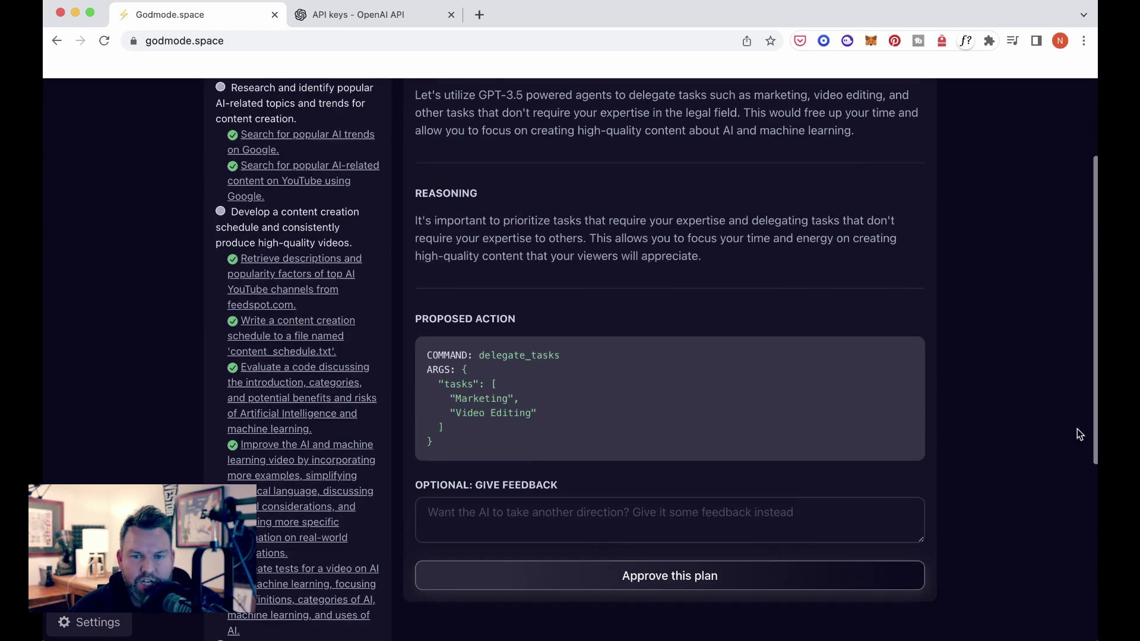
{"action": "scroll", "coordinate": [1004, 451], "scroll_direction": "up", "scroll_amount": 5}
{"action": "scroll", "coordinate": [1004, 451], "scroll_direction": "down", "scroll_amount": 7}
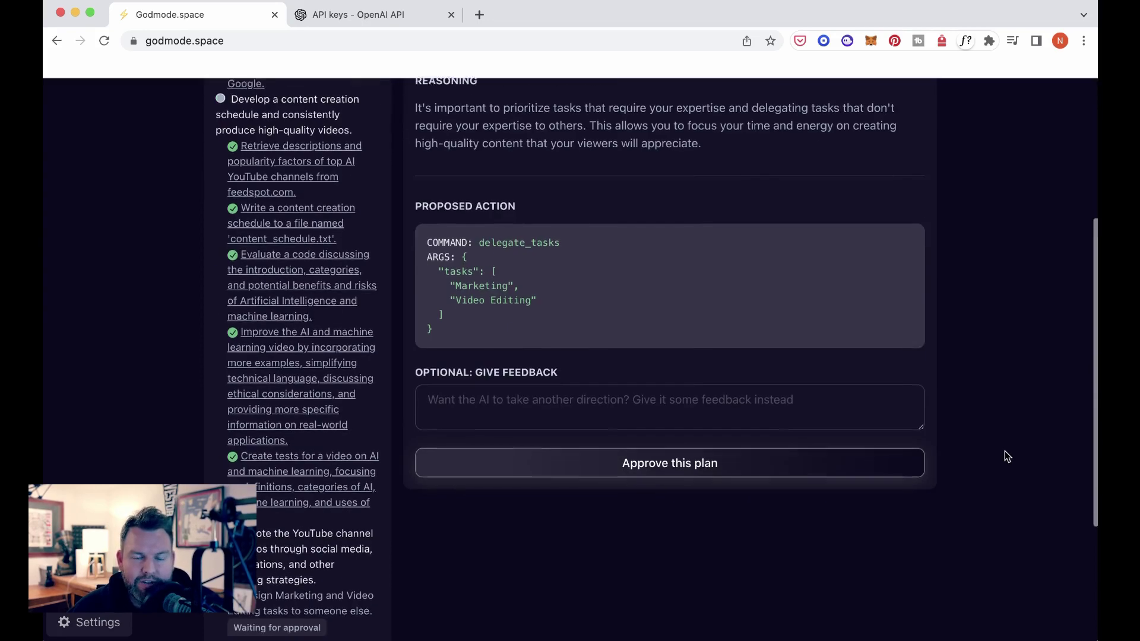
{"action": "scroll", "coordinate": [1008, 456], "scroll_direction": "down", "scroll_amount": 1}
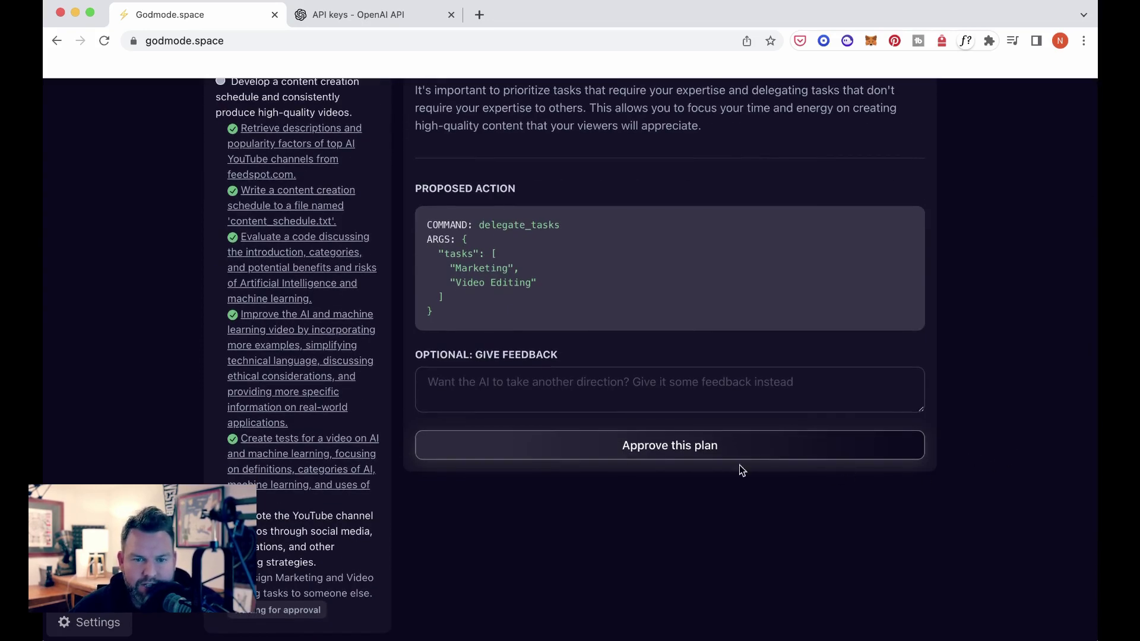
{"action": "left_click", "coordinate": [705, 455]}
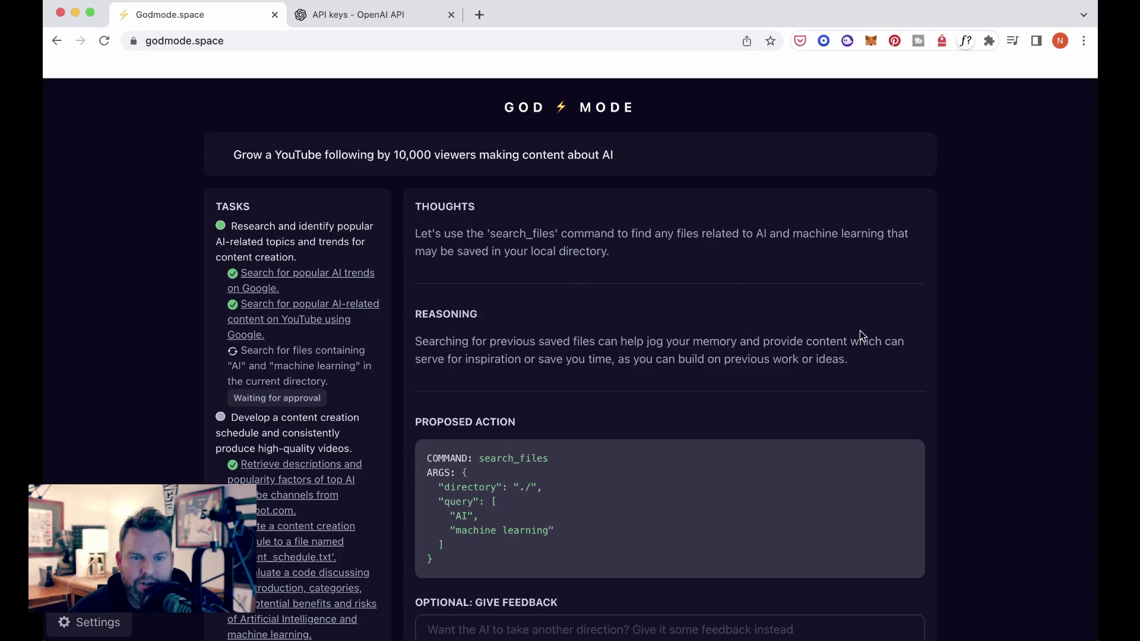
{"action": "scroll", "coordinate": [772, 374], "scroll_direction": "down", "scroll_amount": 9}
{"action": "scroll", "coordinate": [687, 354], "scroll_direction": "up", "scroll_amount": 5}
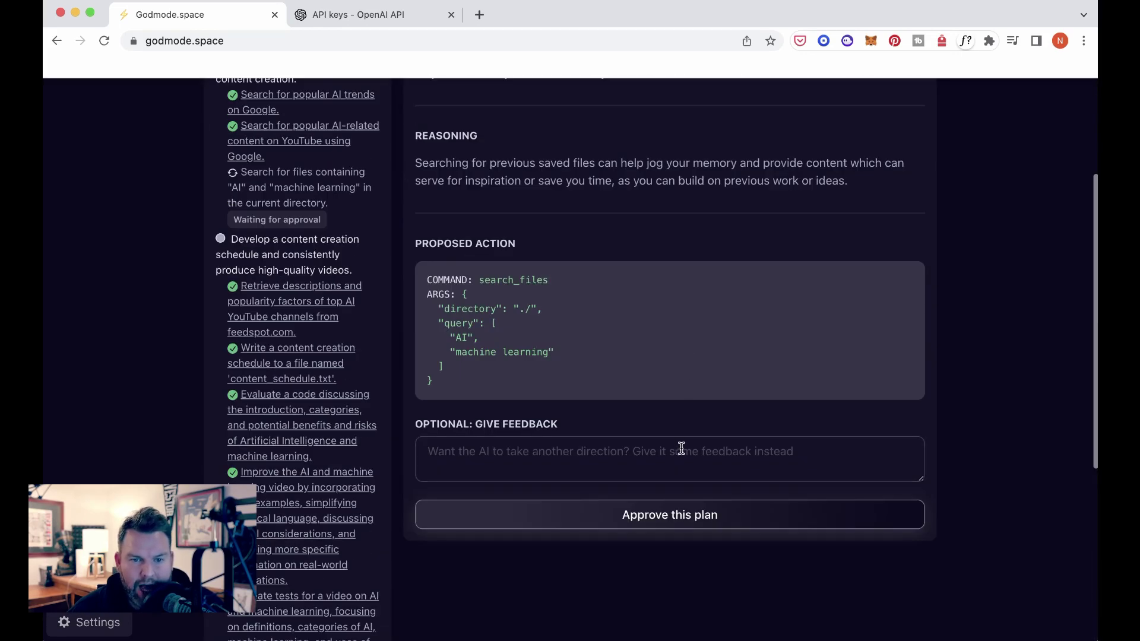
Send feedback: 'Let's skip this step and continue planning the marketing strategy.'
{"action": "left_click", "coordinate": [735, 442]}
{"action": "type", "text": "Let's skip this s"}
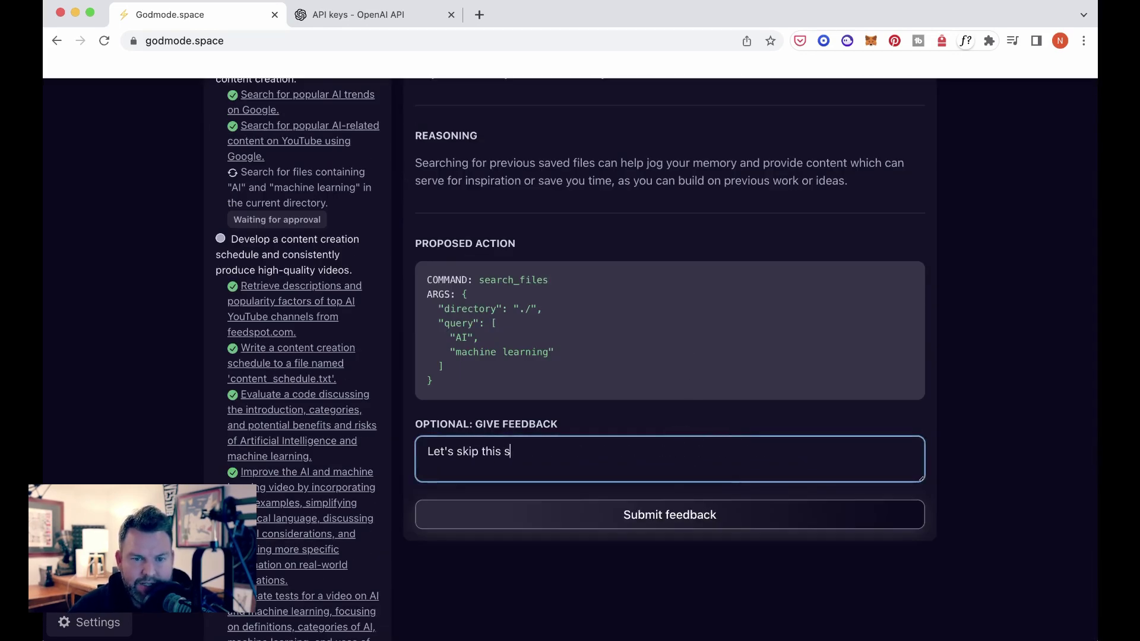
{"action": "type", "text": "tep and continue pl"}
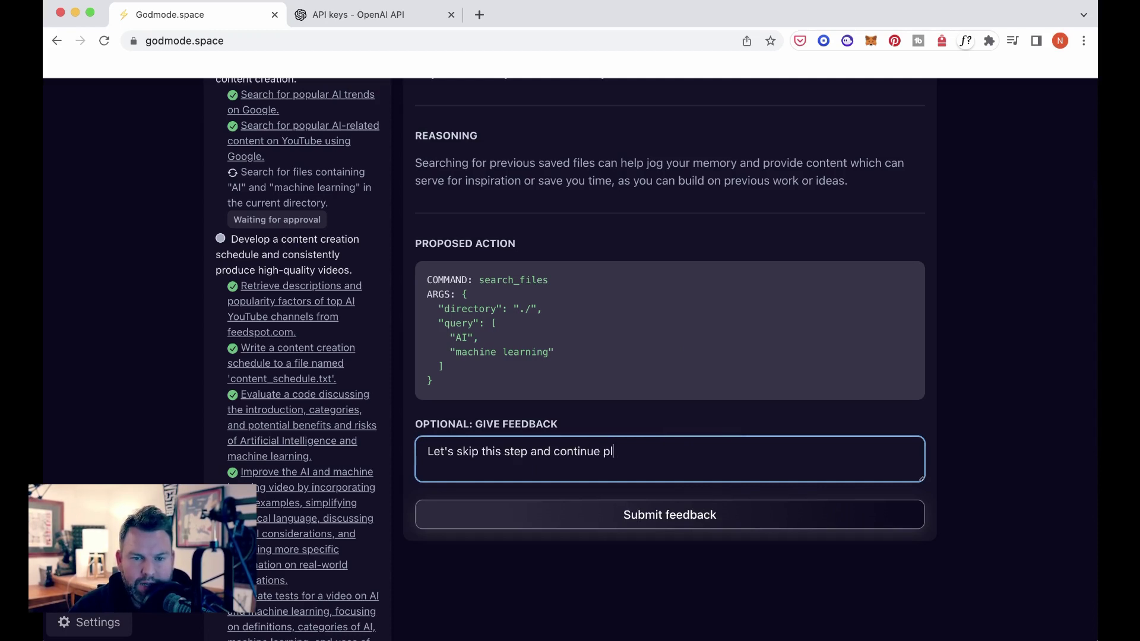
{"action": "type", "text": "anning the marketing s"}
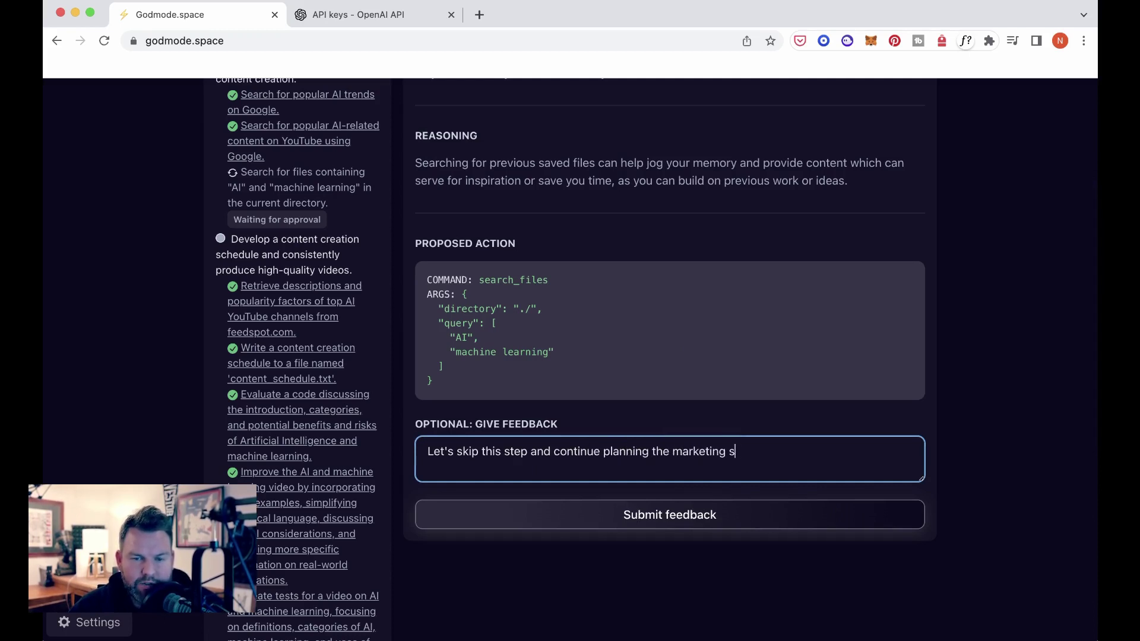
{"action": "type", "text": "trategy."}
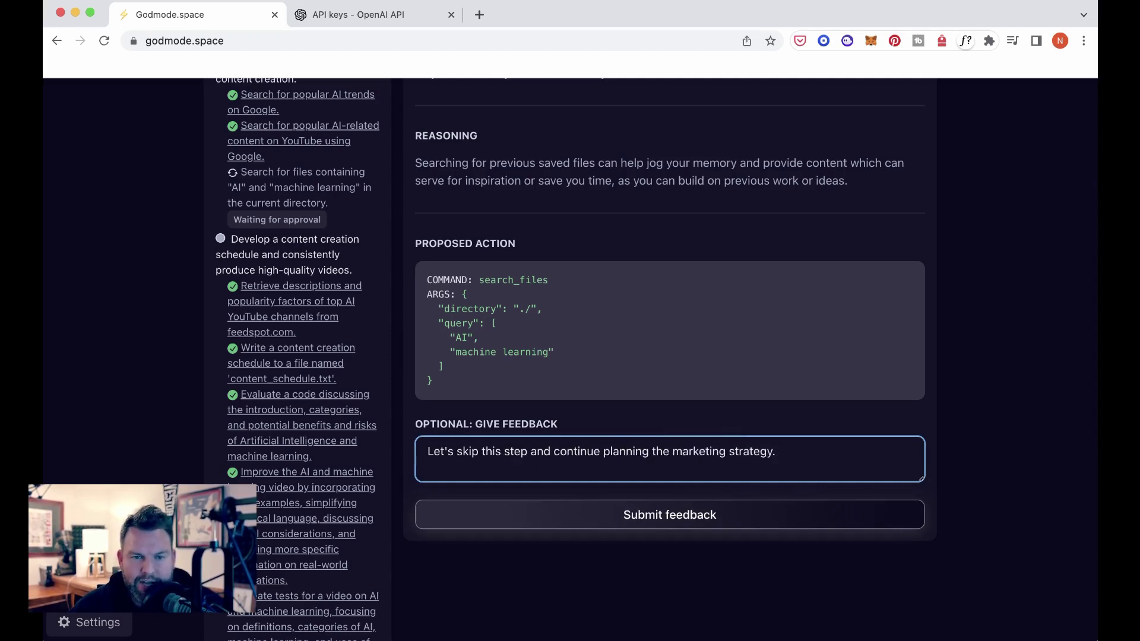
{"action": "left_click", "coordinate": [720, 519]}
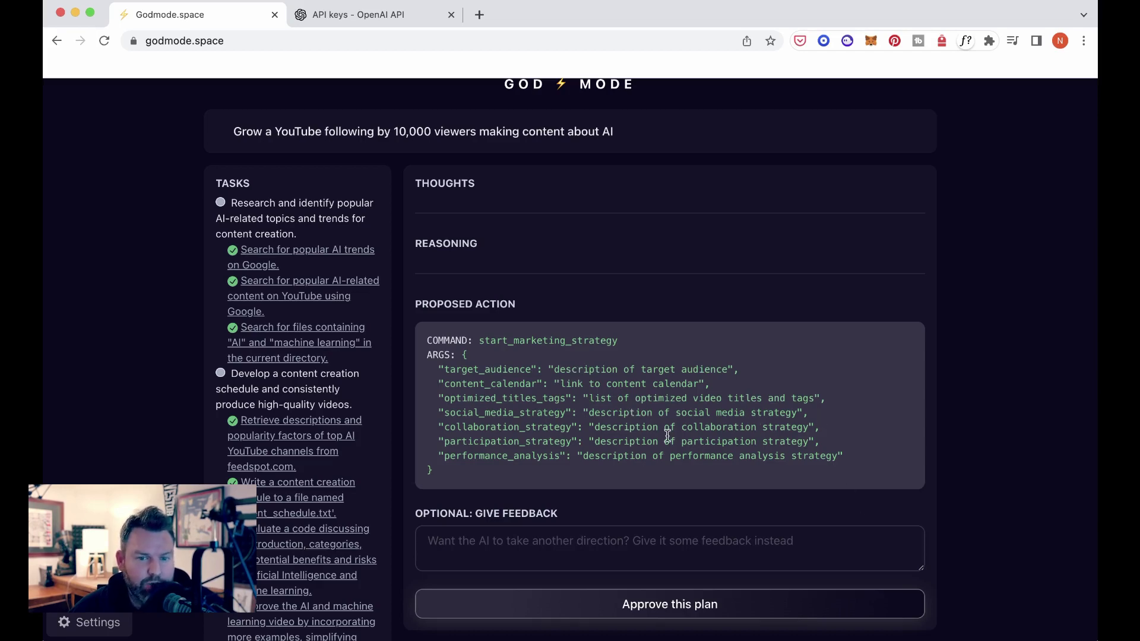
Approve the agent's start_marketing_strategy plan
{"action": "left_click", "coordinate": [705, 610]}
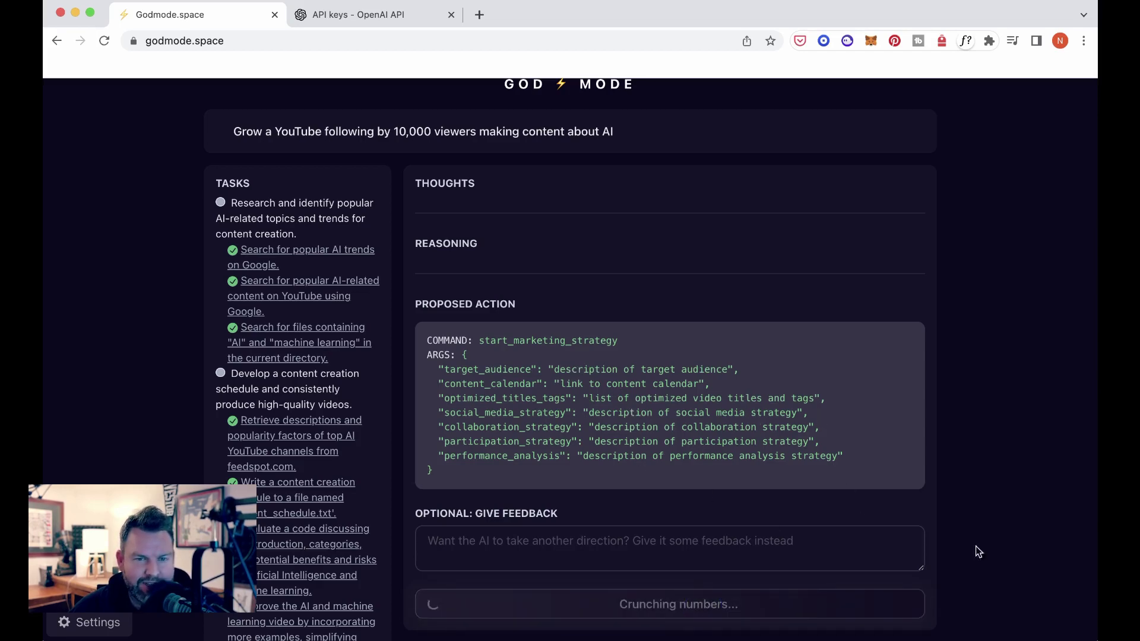
{"action": "scroll", "coordinate": [1010, 550], "scroll_direction": "down", "scroll_amount": 8}
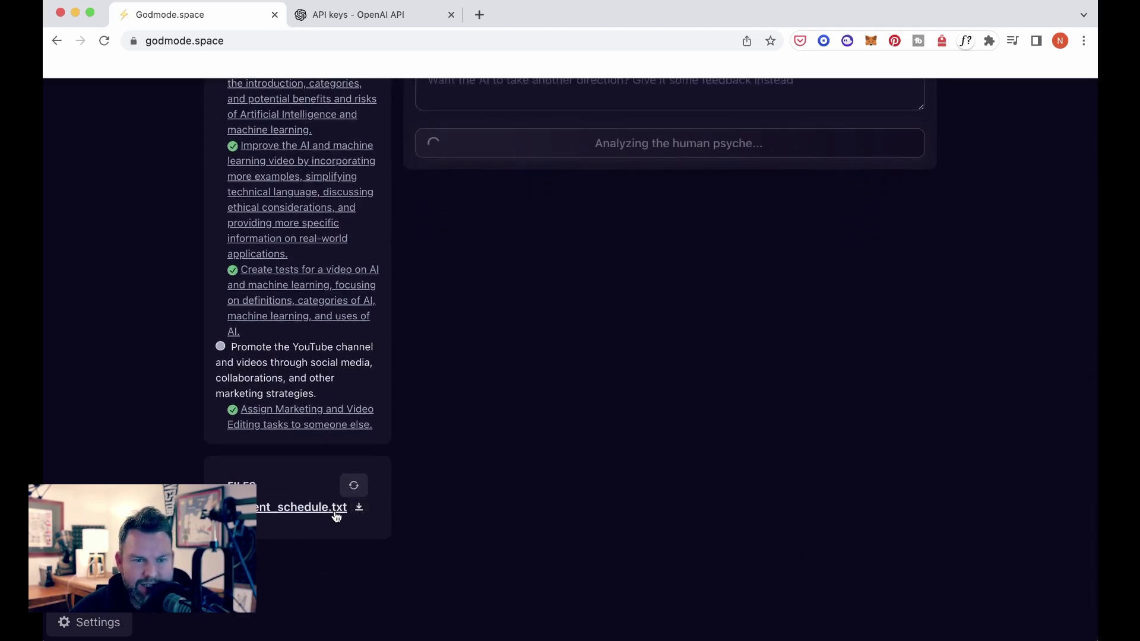
Download content_schedule.txt and view its weekly schedule in TextEdit, then return to Godmode
{"action": "left_click", "coordinate": [359, 508]}
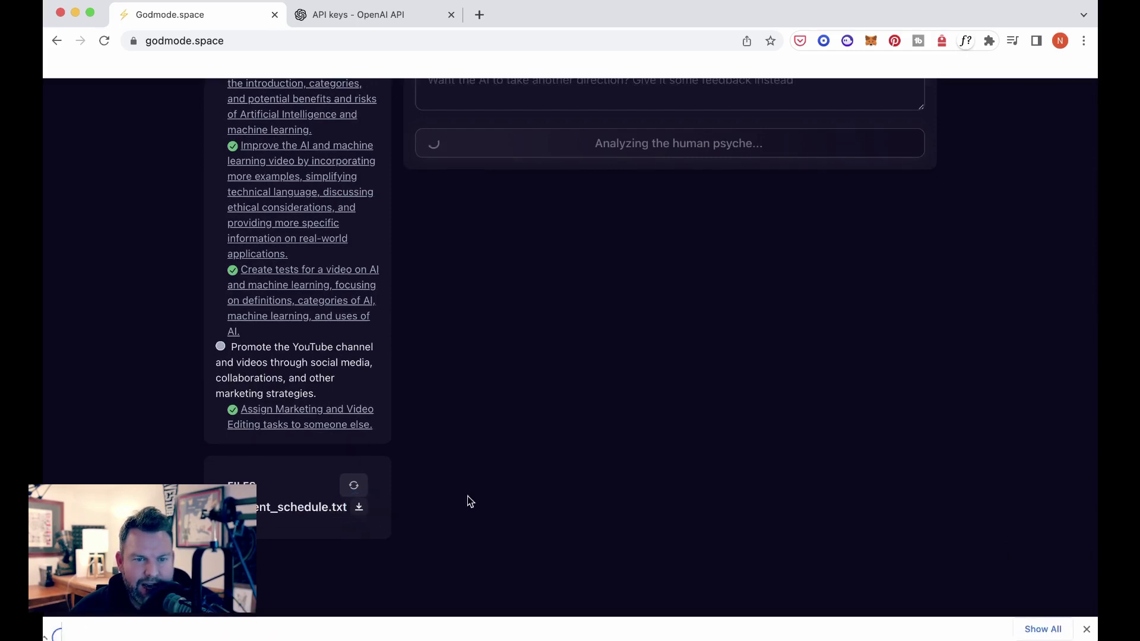
{"action": "left_click", "coordinate": [192, 618]}
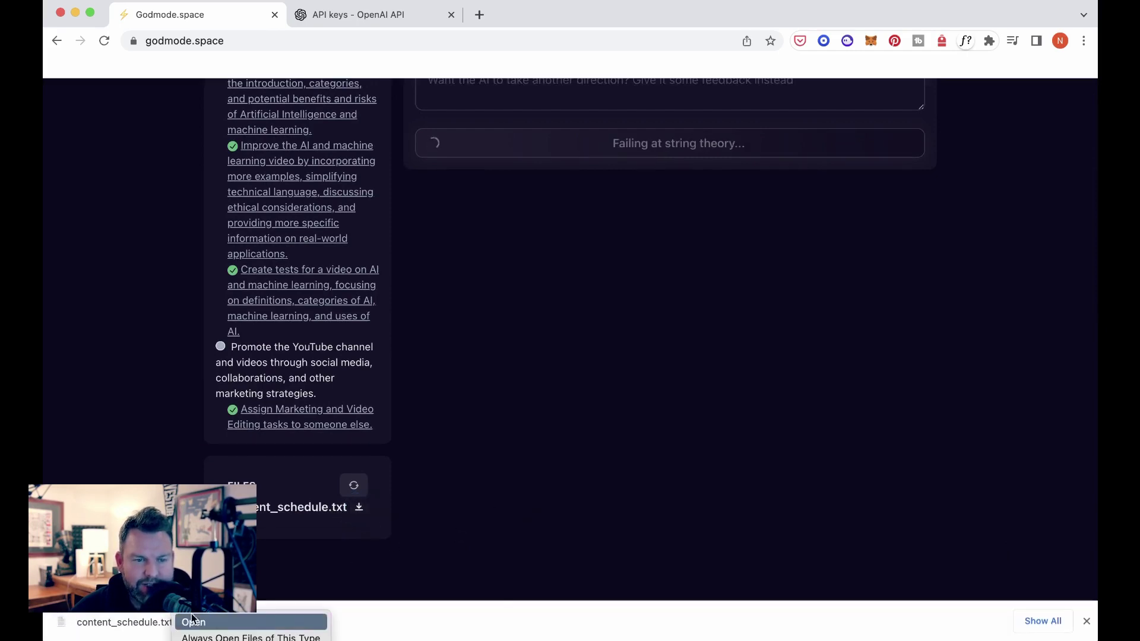
{"action": "left_click", "coordinate": [212, 622]}
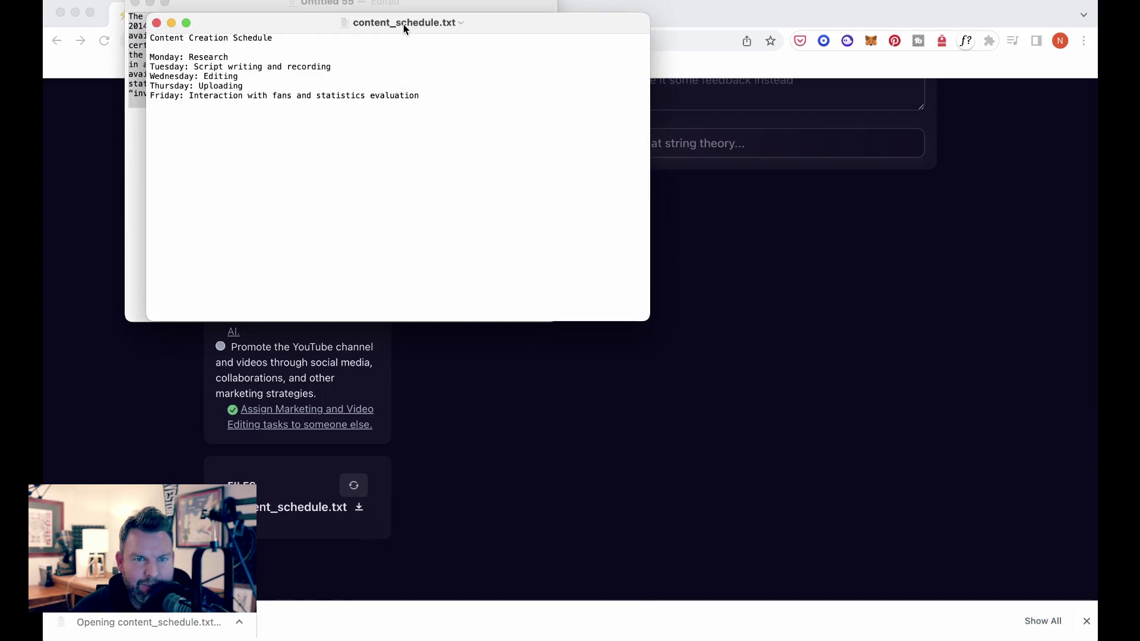
{"action": "left_click", "coordinate": [150, 4]}
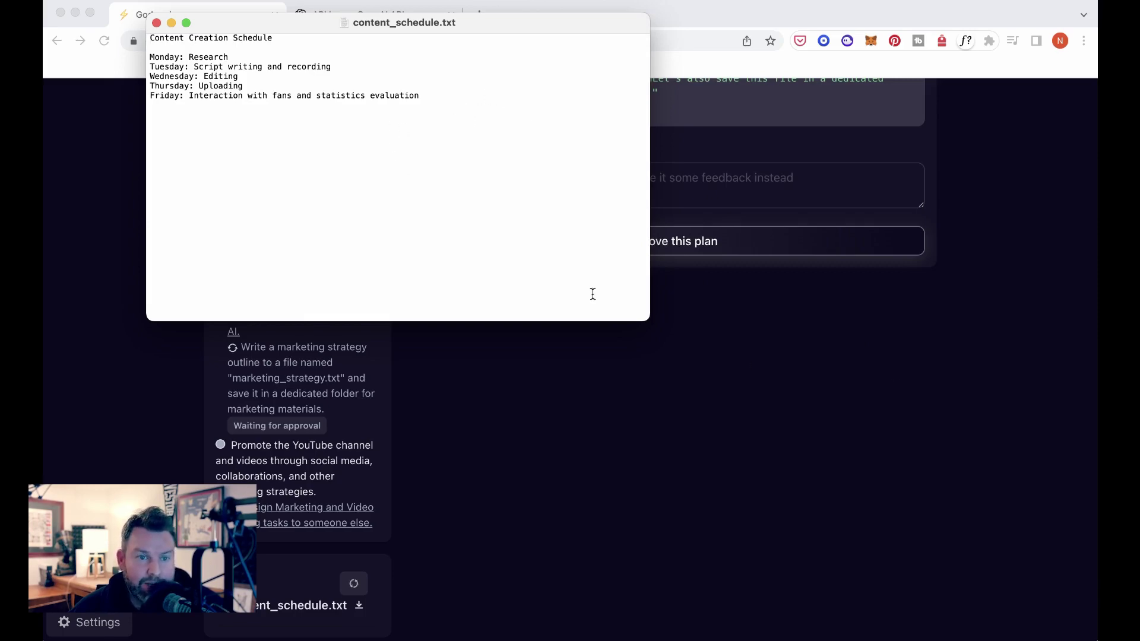
{"action": "left_click", "coordinate": [969, 431]}
Approve the plan to save the marketing strategy outline to marketing_strategy.txt
{"action": "scroll", "coordinate": [900, 436], "scroll_direction": "up", "scroll_amount": 8}
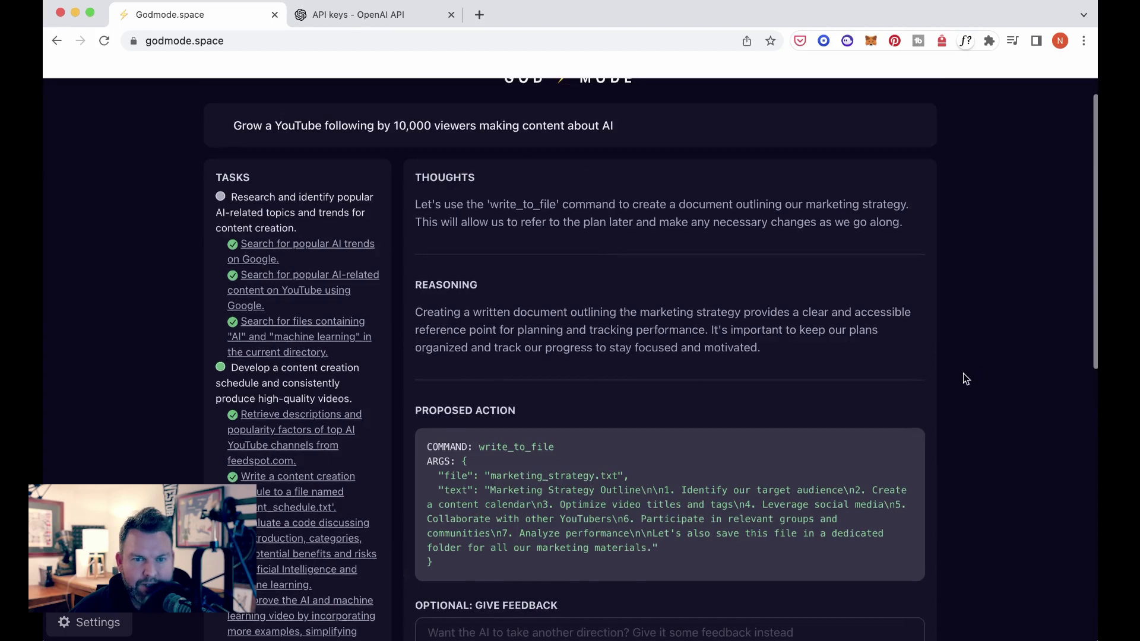
{"action": "scroll", "coordinate": [963, 374], "scroll_direction": "up", "scroll_amount": 2}
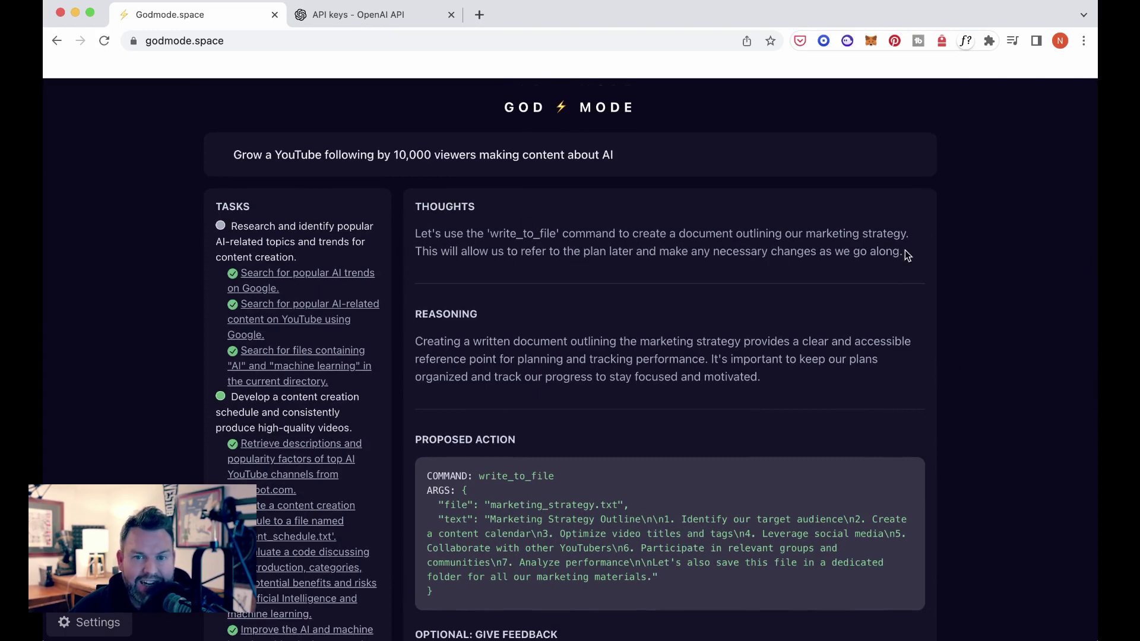
{"action": "scroll", "coordinate": [944, 344], "scroll_direction": "down", "scroll_amount": 10}
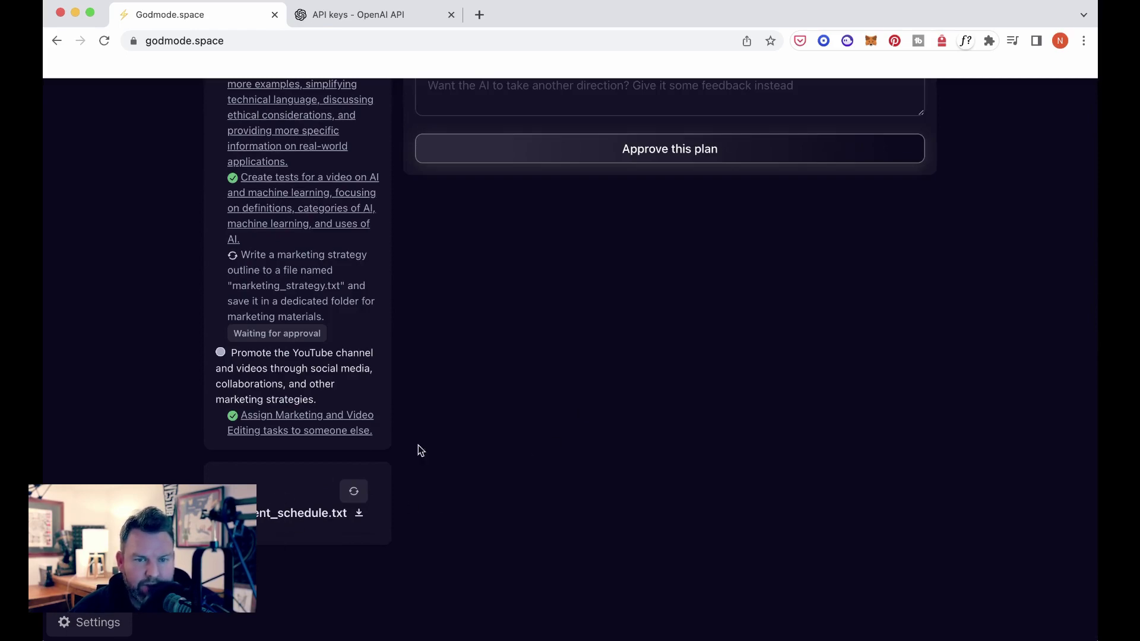
{"action": "scroll", "coordinate": [686, 383], "scroll_direction": "up", "scroll_amount": 10}
{"action": "scroll", "coordinate": [697, 390], "scroll_direction": "down", "scroll_amount": 2}
{"action": "left_click", "coordinate": [669, 549]}
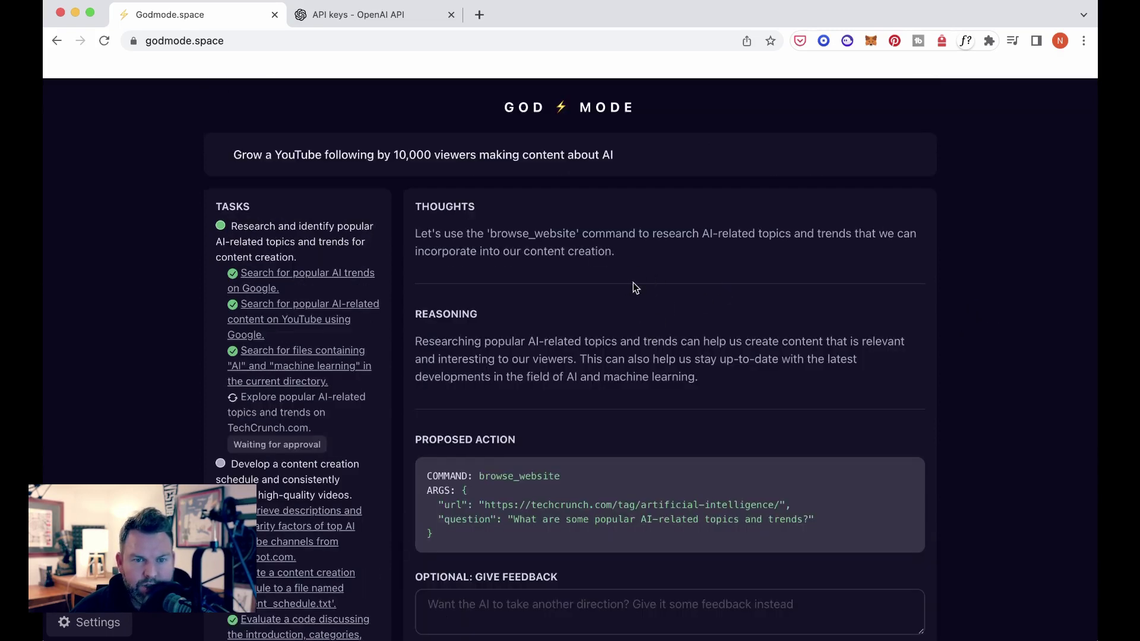
Submit feedback on the TechCrunch plan asking for specific popular topics, titles and tags
{"action": "scroll", "coordinate": [750, 383], "scroll_direction": "down", "scroll_amount": 5}
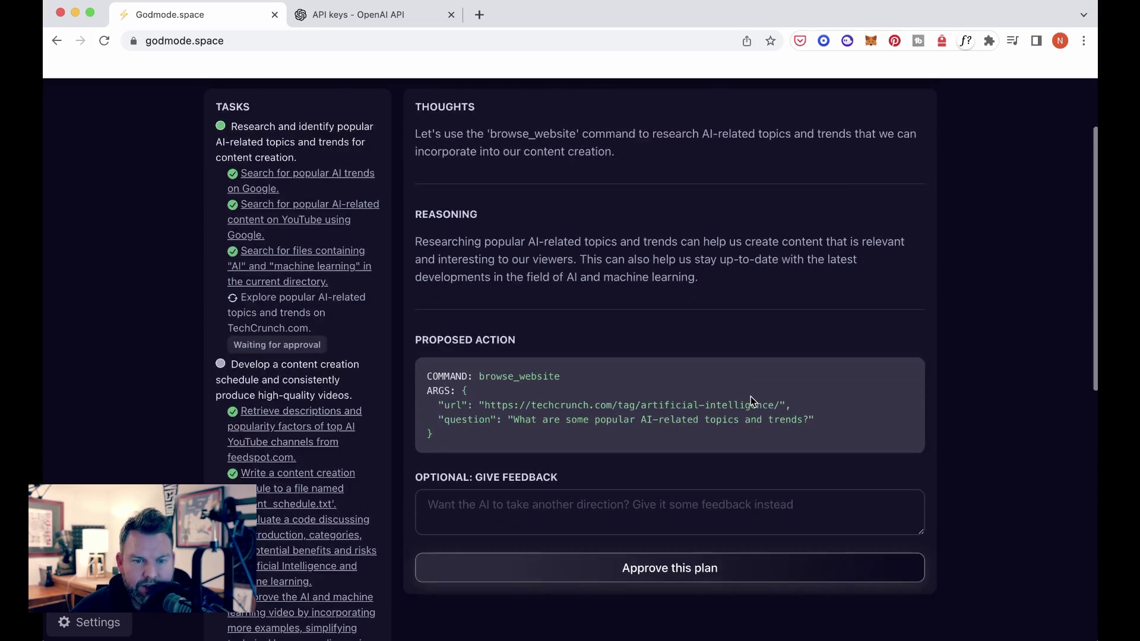
{"action": "left_click", "coordinate": [636, 364]}
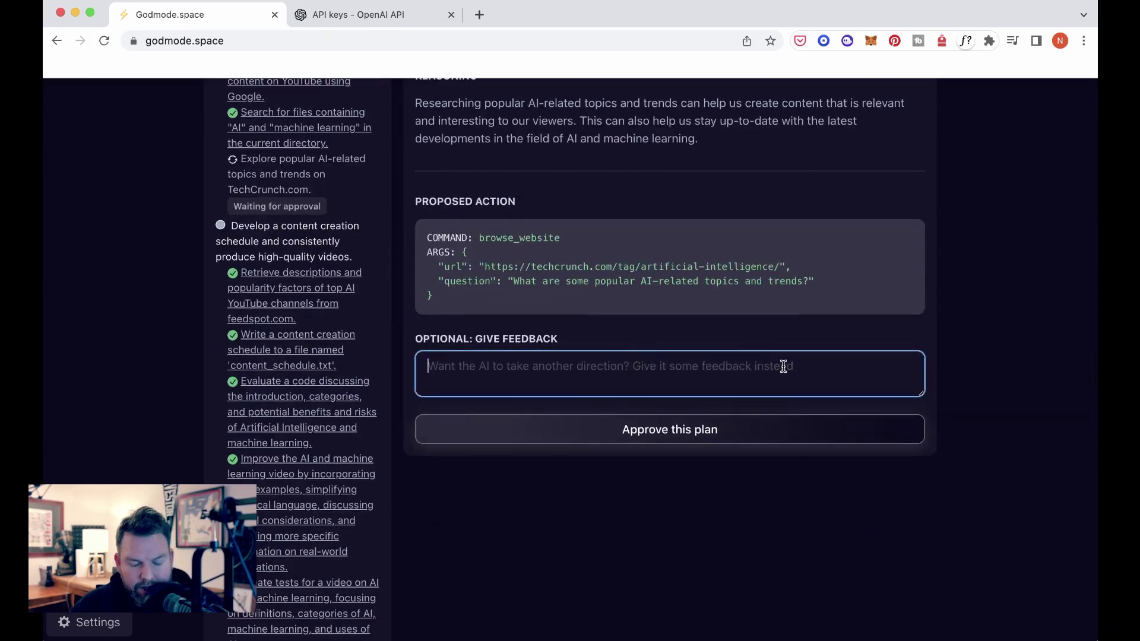
{"action": "type", "text": "Let's mo"}
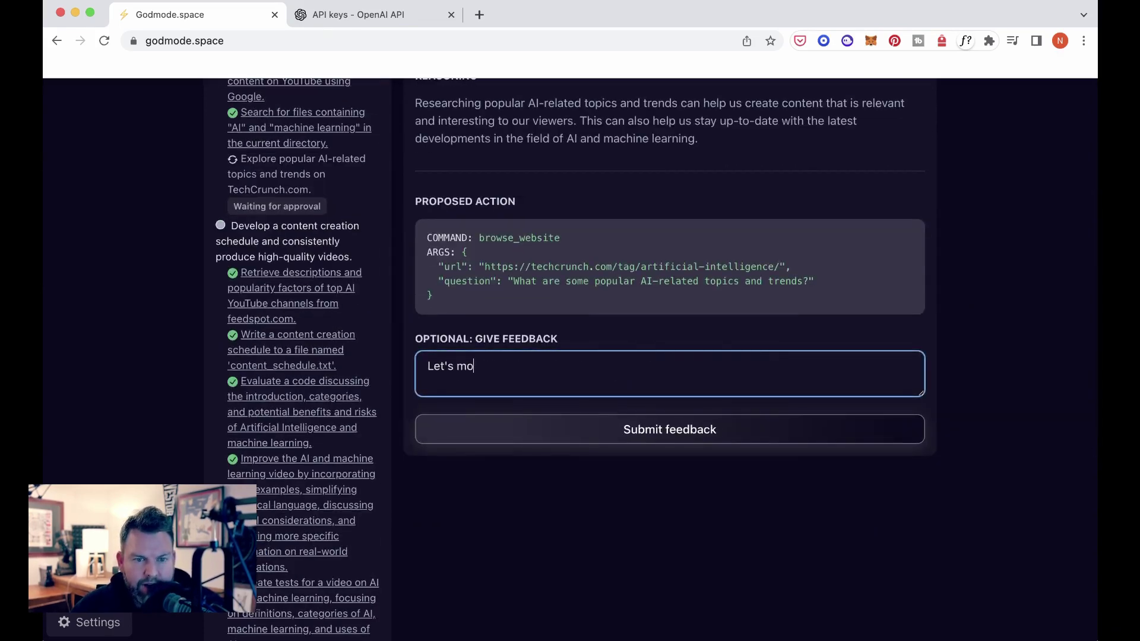
{"action": "type", "text": "dify this to"}
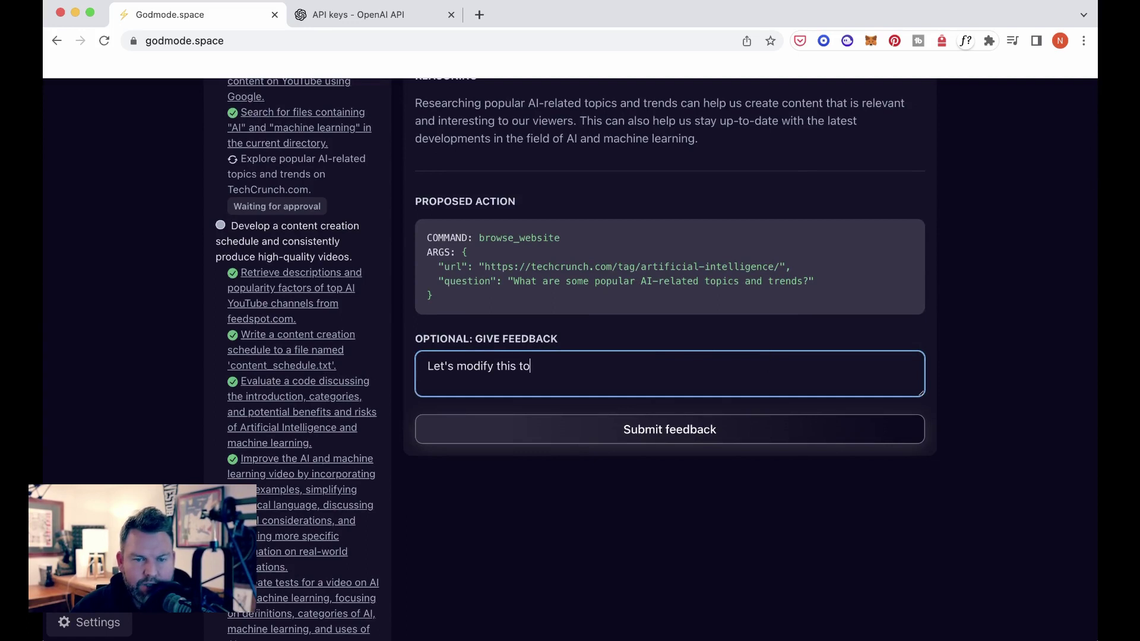
{"action": "type", "text": " try to get specific"}
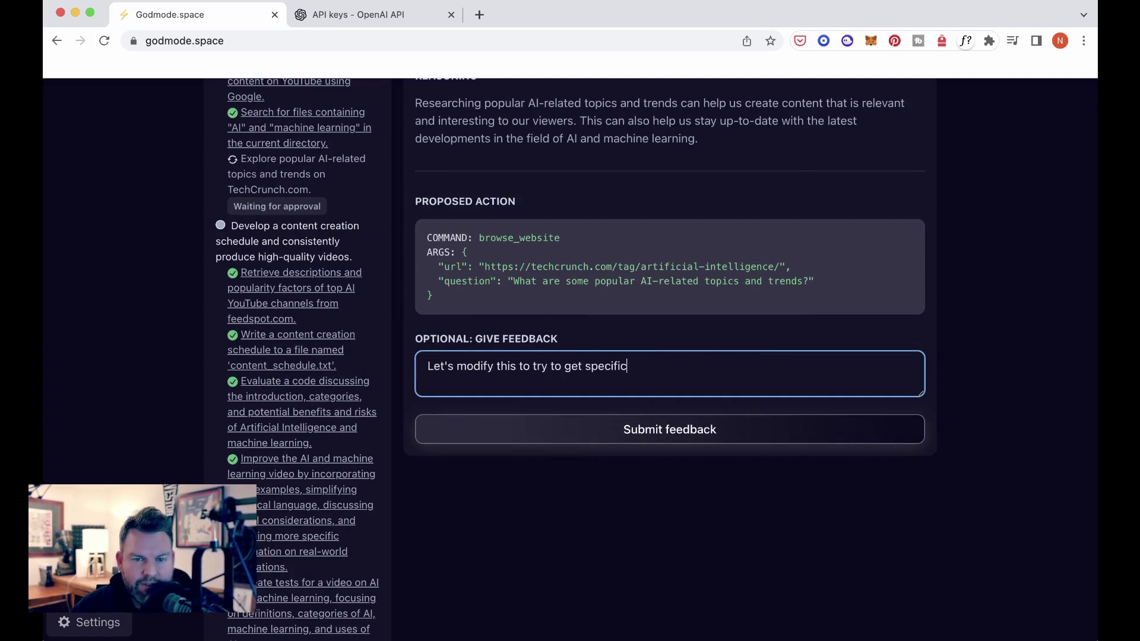
{"action": "type", "text": " topics"}
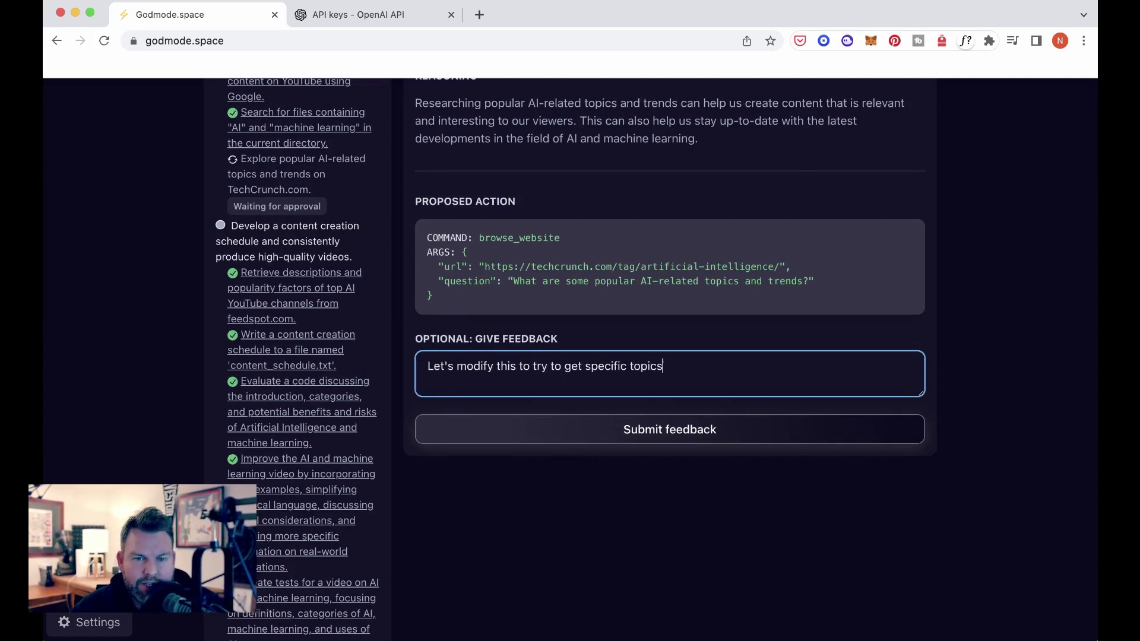
{"action": "type", "text": " and even titles a"}
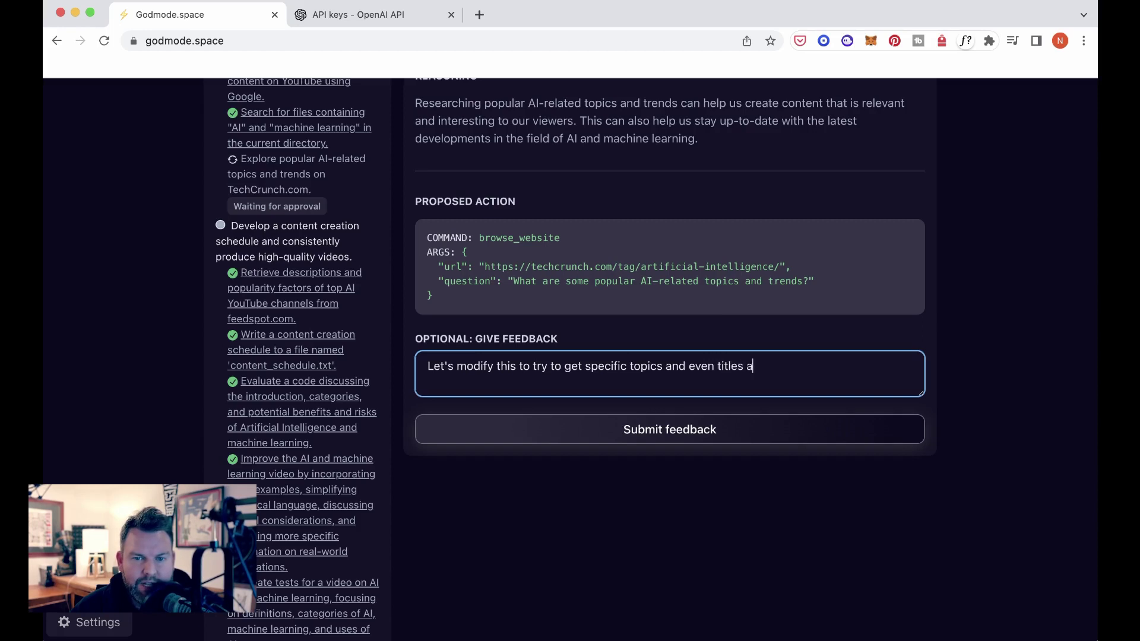
{"action": "type", "text": "nd tags loik"}
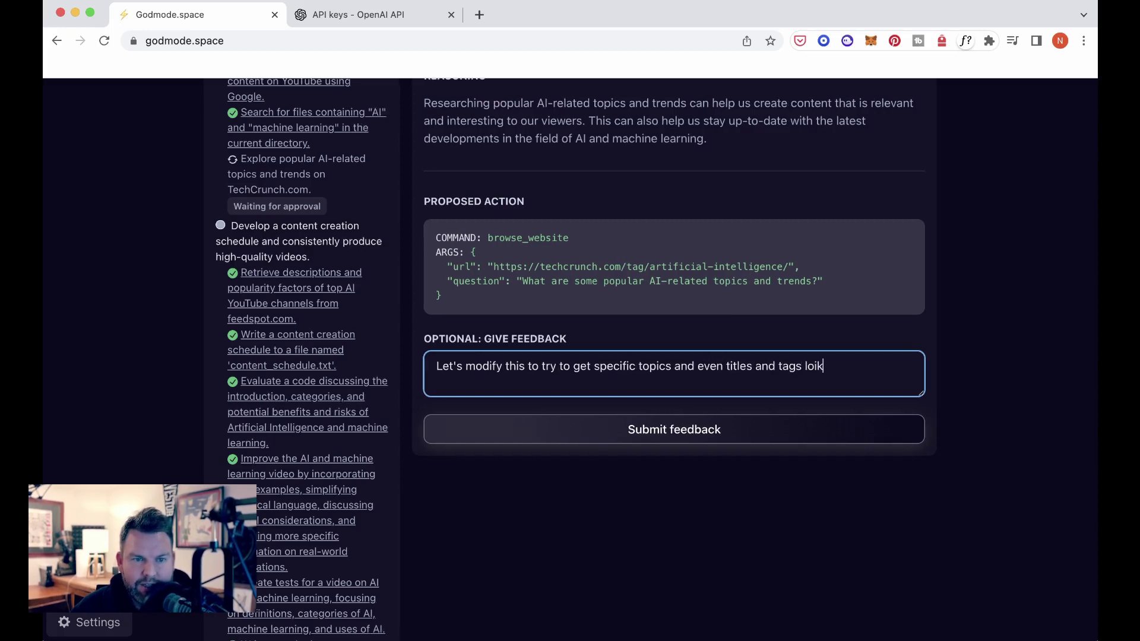
{"action": "type", "text": "ely to be popula"}
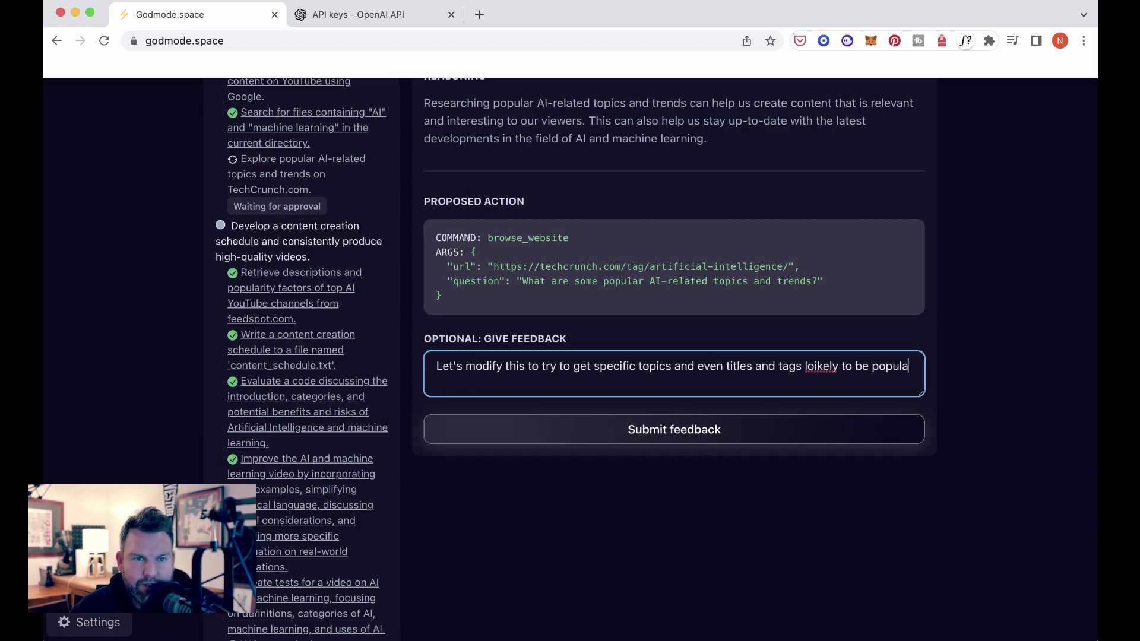
{"action": "type", "text": "r"}
{"action": "scroll", "coordinate": [245, 237], "scroll_direction": "up", "scroll_amount": 2}
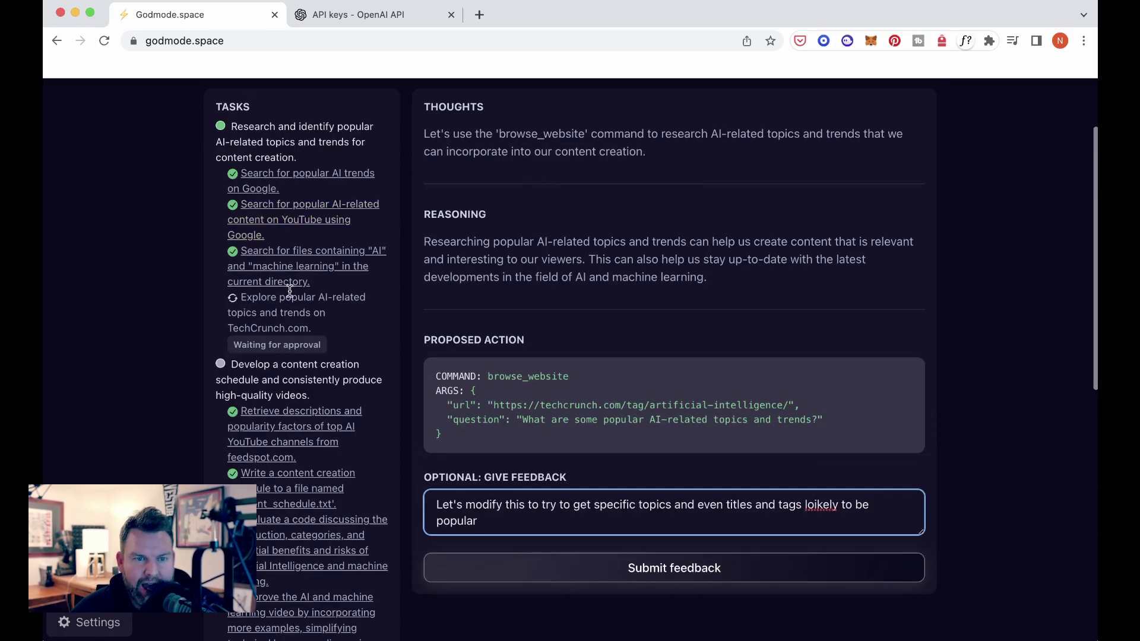
{"action": "scroll", "coordinate": [652, 348], "scroll_direction": "down", "scroll_amount": 5}
{"action": "scroll", "coordinate": [649, 386], "scroll_direction": "up", "scroll_amount": 1}
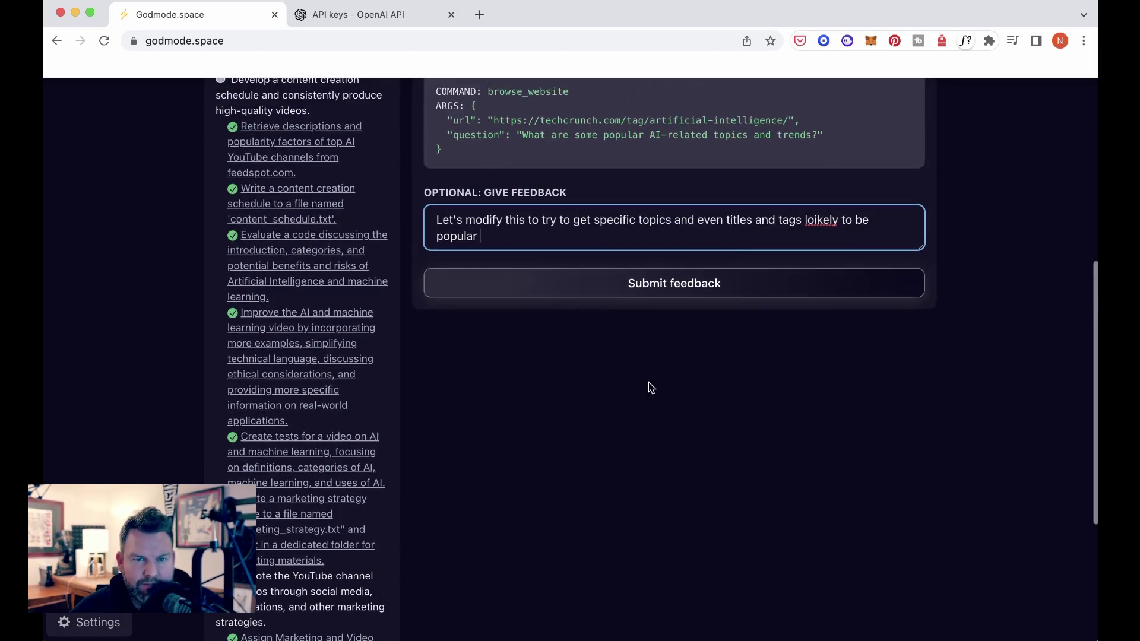
{"action": "left_click", "coordinate": [692, 293]}
{"action": "scroll", "coordinate": [259, 401], "scroll_direction": "up", "scroll_amount": 3}
{"action": "scroll", "coordinate": [260, 401], "scroll_direction": "up", "scroll_amount": 5}
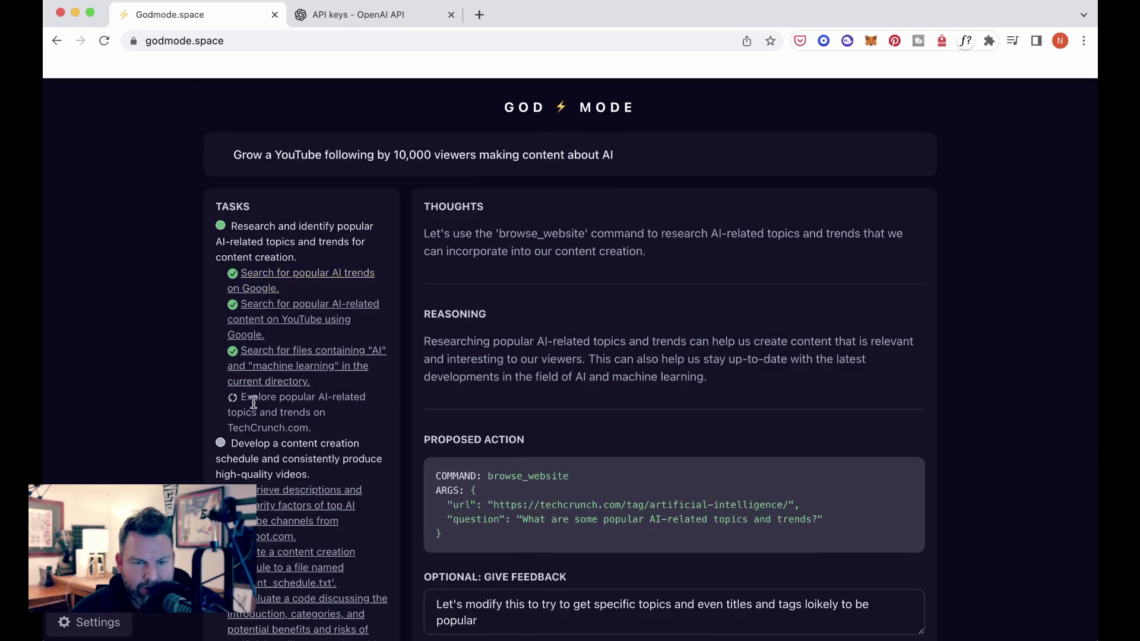
Review the seven-point outline in marketing_strategy.txt, then close the preview
{"action": "scroll", "coordinate": [369, 427], "scroll_direction": "down", "scroll_amount": 15}
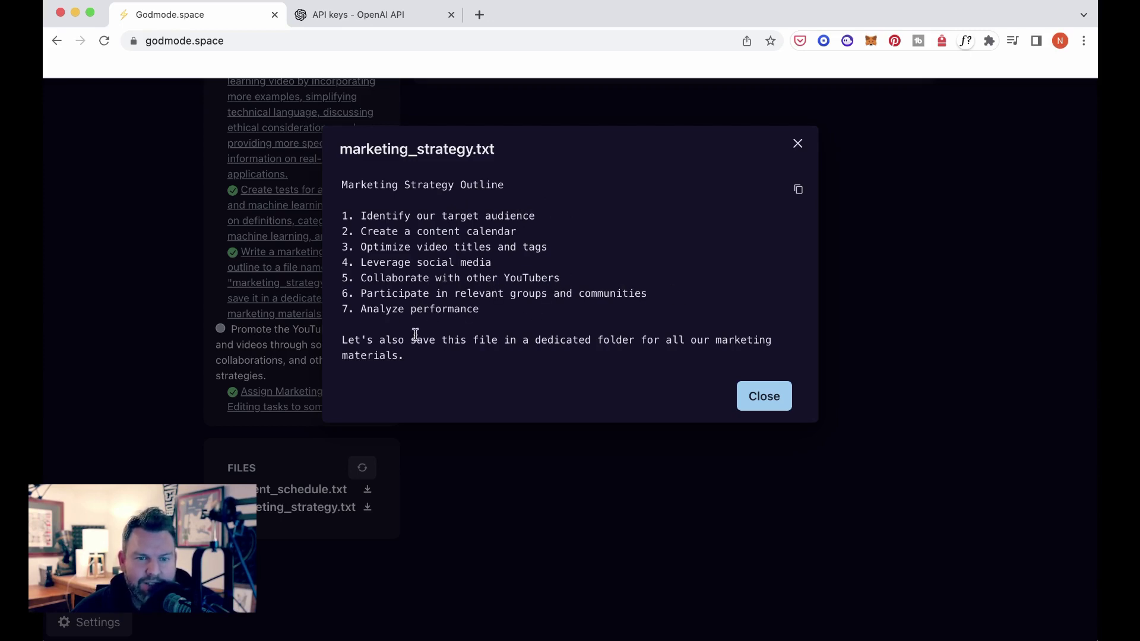
{"action": "left_click", "coordinate": [764, 396]}
{"action": "scroll", "coordinate": [843, 386], "scroll_direction": "up", "scroll_amount": 10}
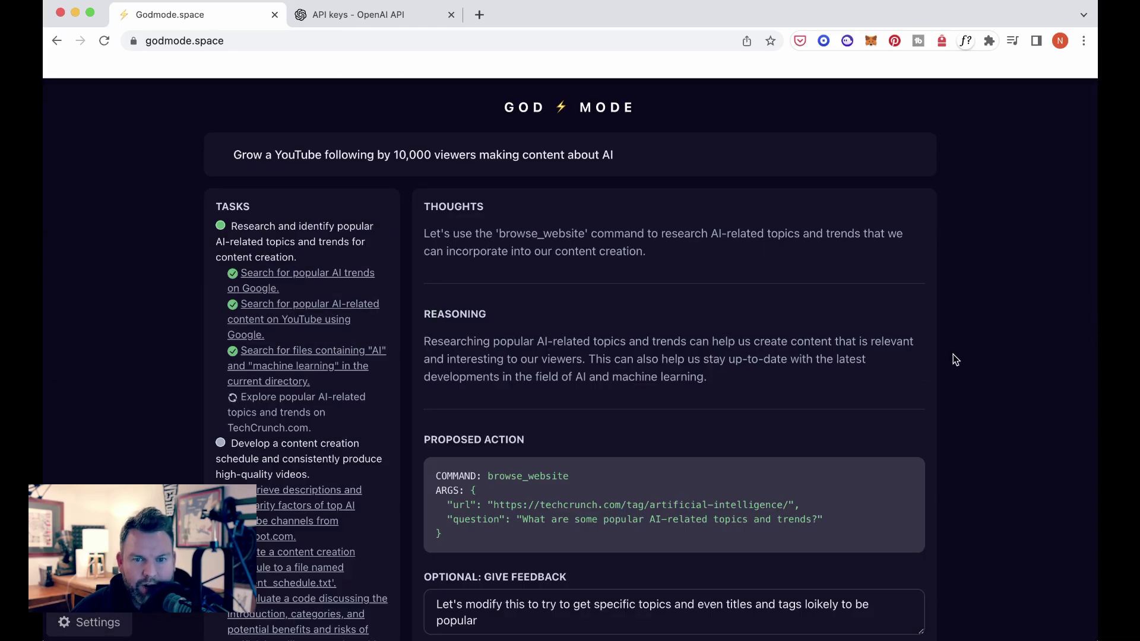
Scroll the agent page to view the new YouTube search_files proposal filtered by tags
{"action": "scroll", "coordinate": [965, 380], "scroll_direction": "down", "scroll_amount": 3}
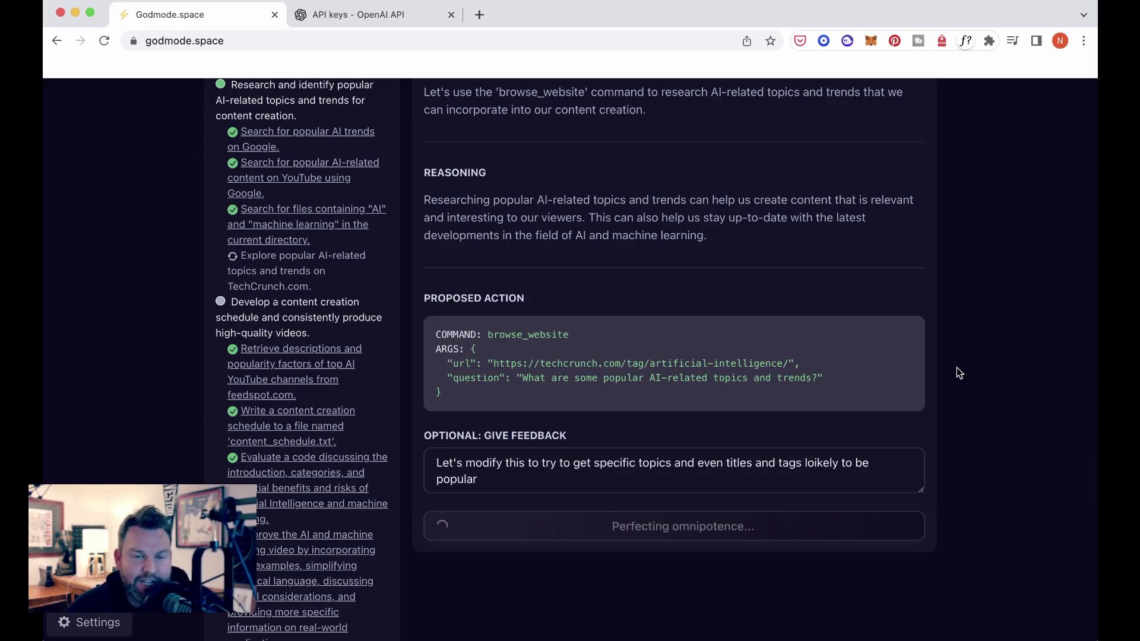
{"action": "scroll", "coordinate": [959, 505], "scroll_direction": "up", "scroll_amount": 5}
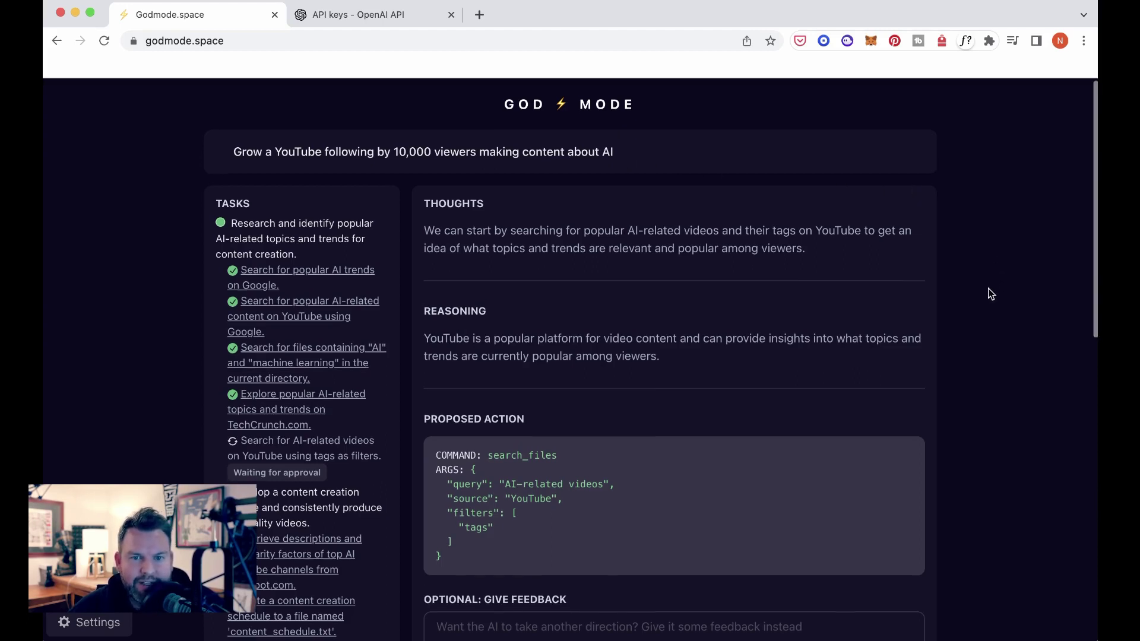
{"action": "scroll", "coordinate": [988, 292], "scroll_direction": "down", "scroll_amount": 1}
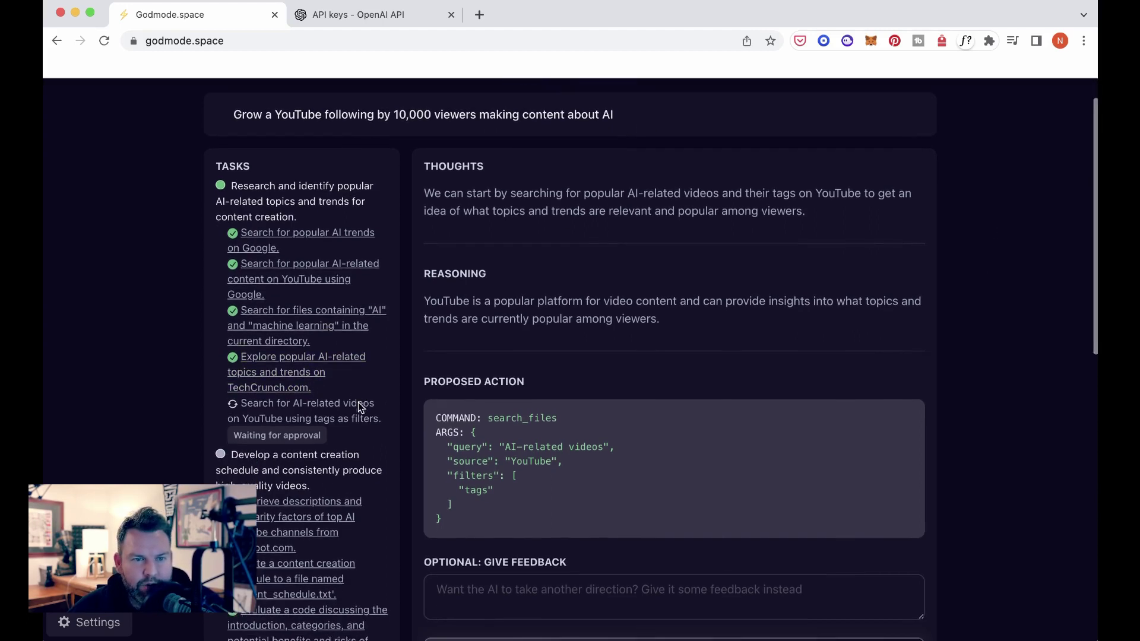
{"action": "scroll", "coordinate": [350, 356], "scroll_direction": "down", "scroll_amount": 10}
{"action": "scroll", "coordinate": [333, 372], "scroll_direction": "down", "scroll_amount": 1}
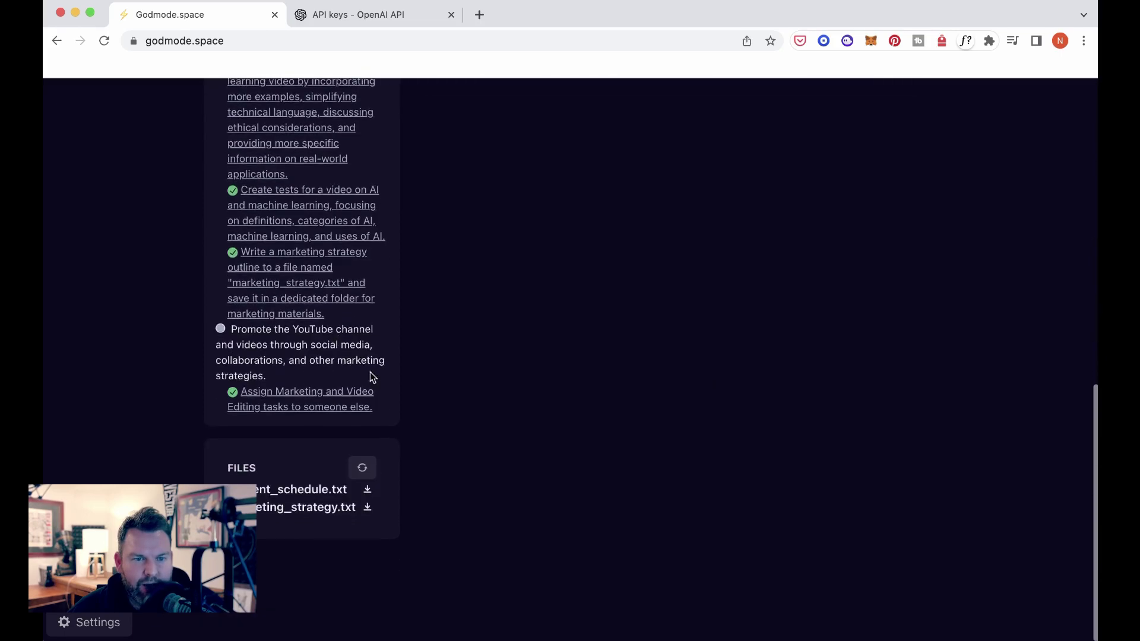
{"action": "scroll", "coordinate": [376, 405], "scroll_direction": "up", "scroll_amount": 10}
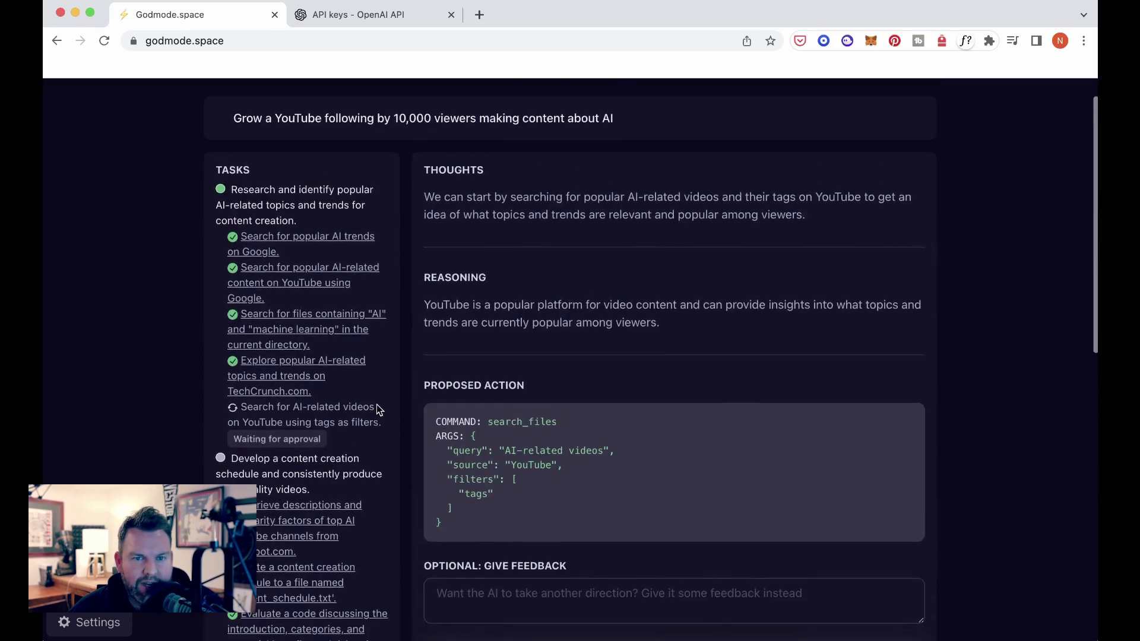